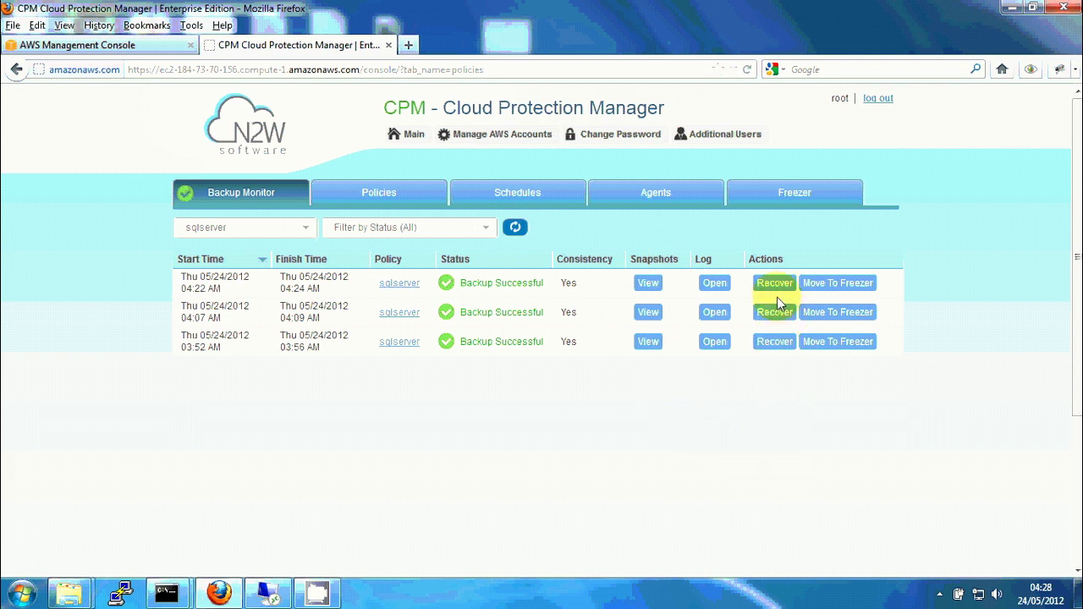
# - Open the recovery panel for the latest sqlserver backup and examine its VSS DiskShadow data, including the shadow copy IDs
pyautogui.click(767, 285)
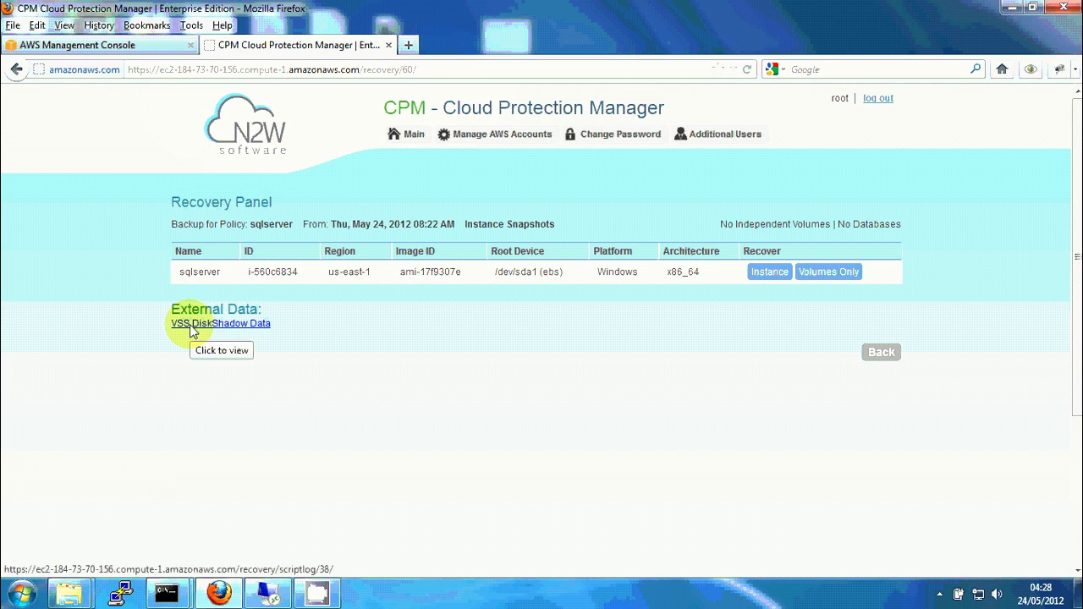
pyautogui.click(191, 330)
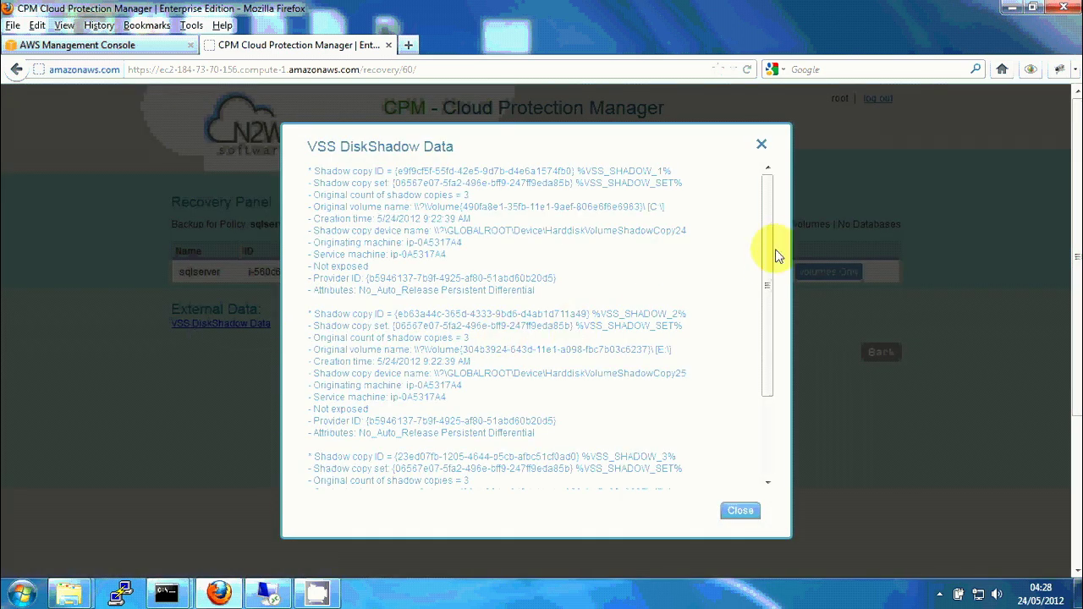
pyautogui.moveTo(769, 258)
pyautogui.mouseDown()
pyautogui.moveTo(766, 383)
pyautogui.moveTo(769, 254)
pyautogui.mouseUp()
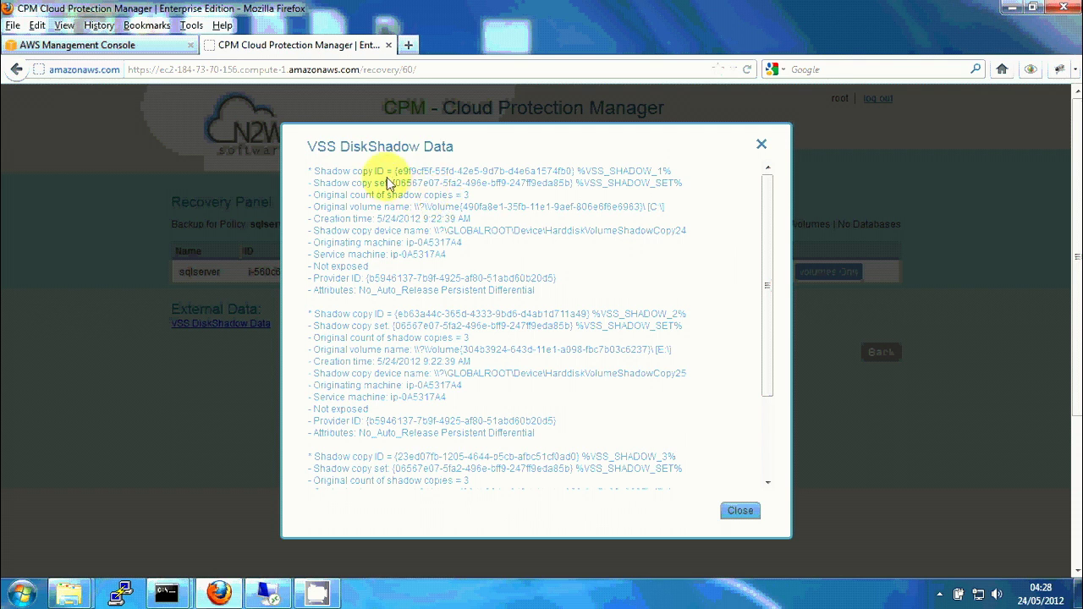
pyautogui.moveTo(394, 172); pyautogui.dragTo(574, 171)
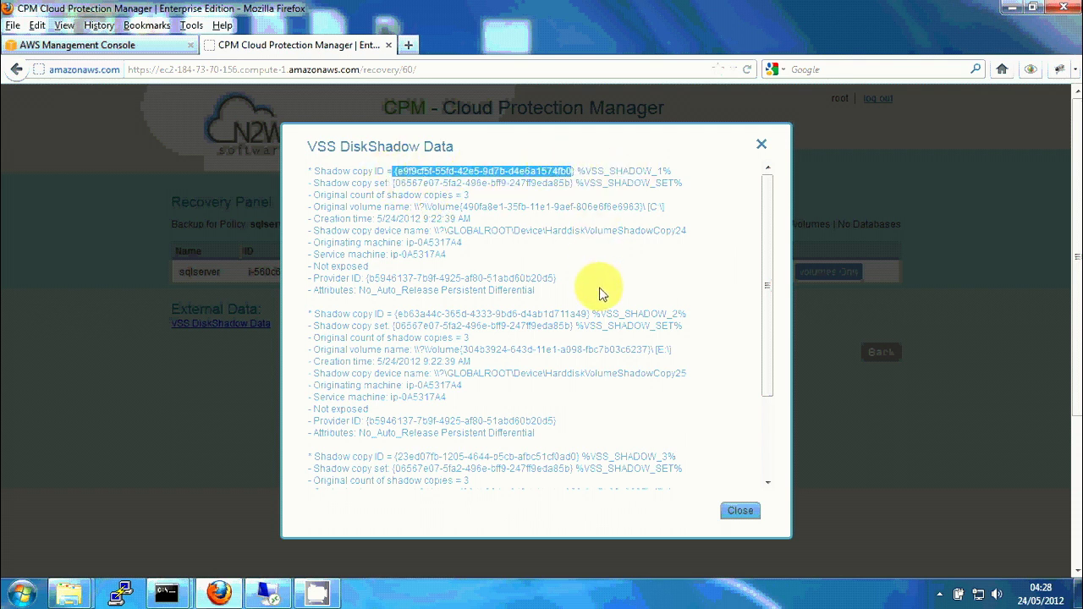
pyautogui.click(639, 208)
pyautogui.scroll(-2, 638, 208)
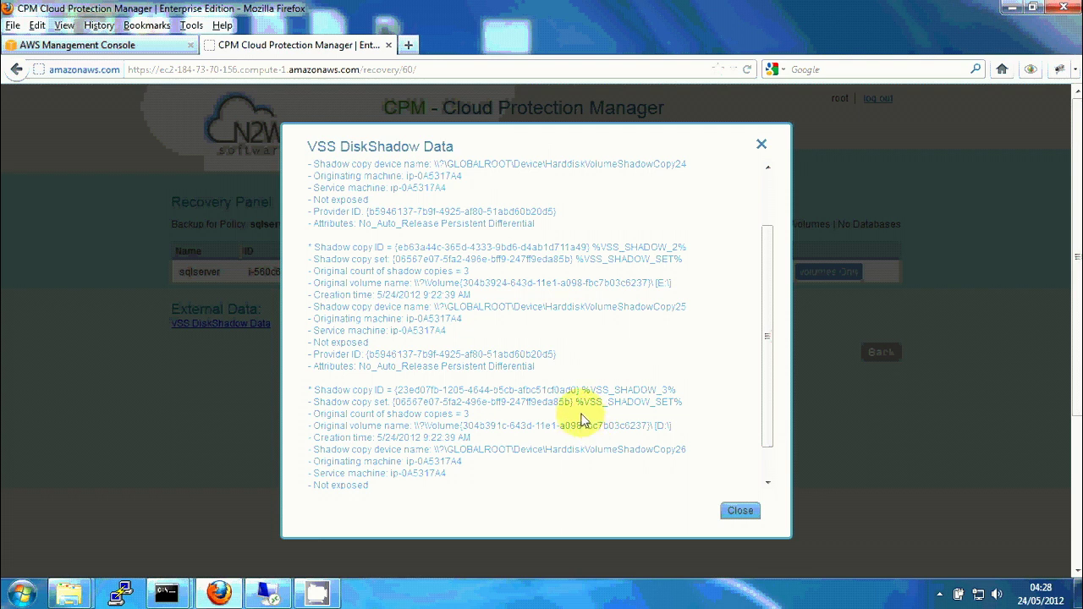
pyautogui.click(742, 512)
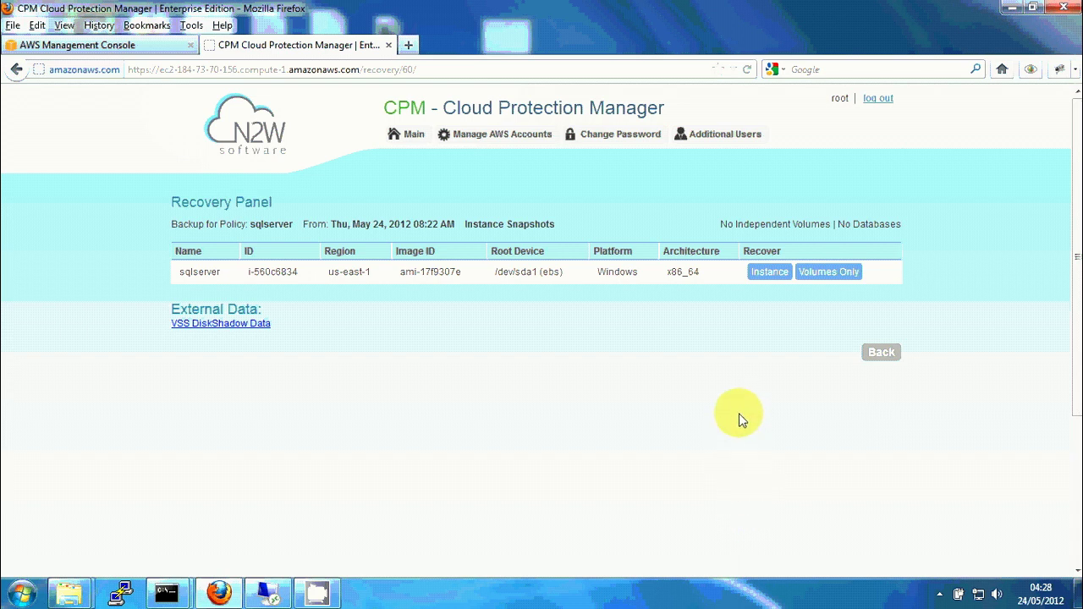
# - Switch to the AWS Management Console and stop the running sqlserver EC2 instance
pyautogui.click(86, 48)
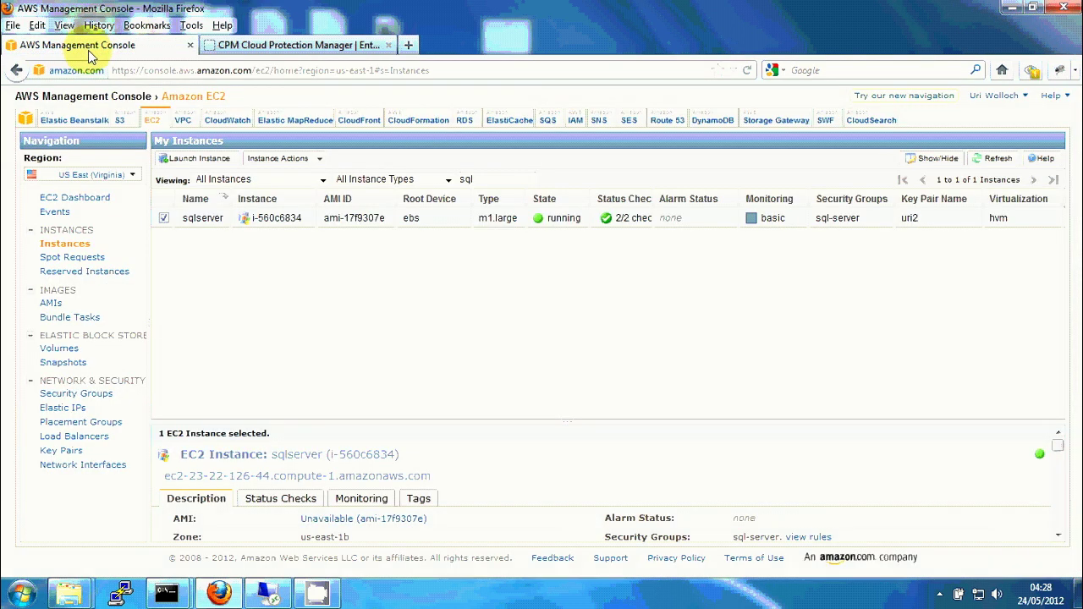
pyautogui.rightClick(355, 218)
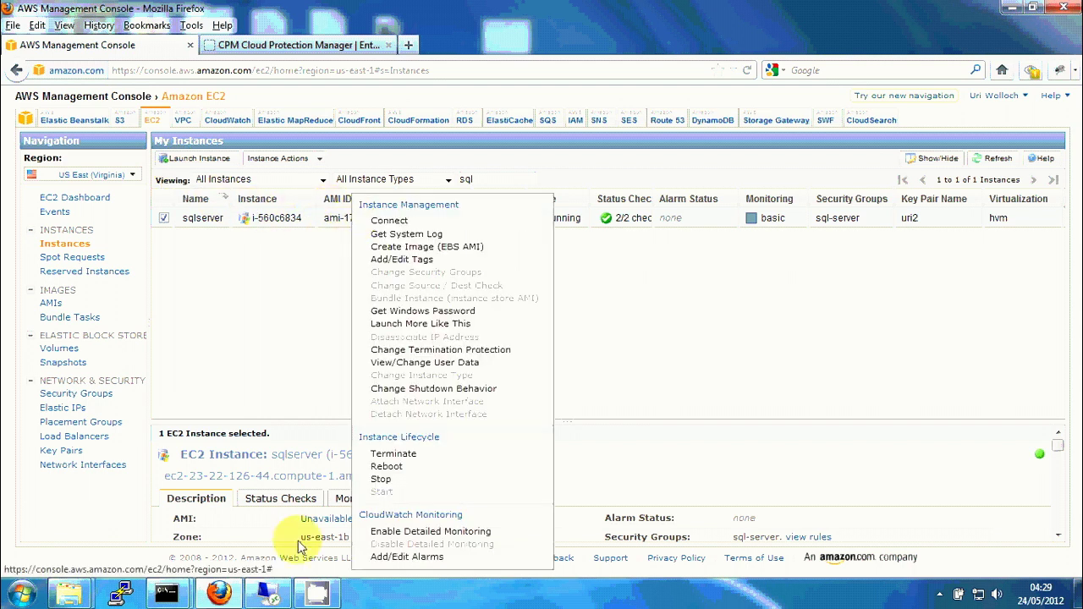
pyautogui.click(409, 478)
pyautogui.click(662, 422)
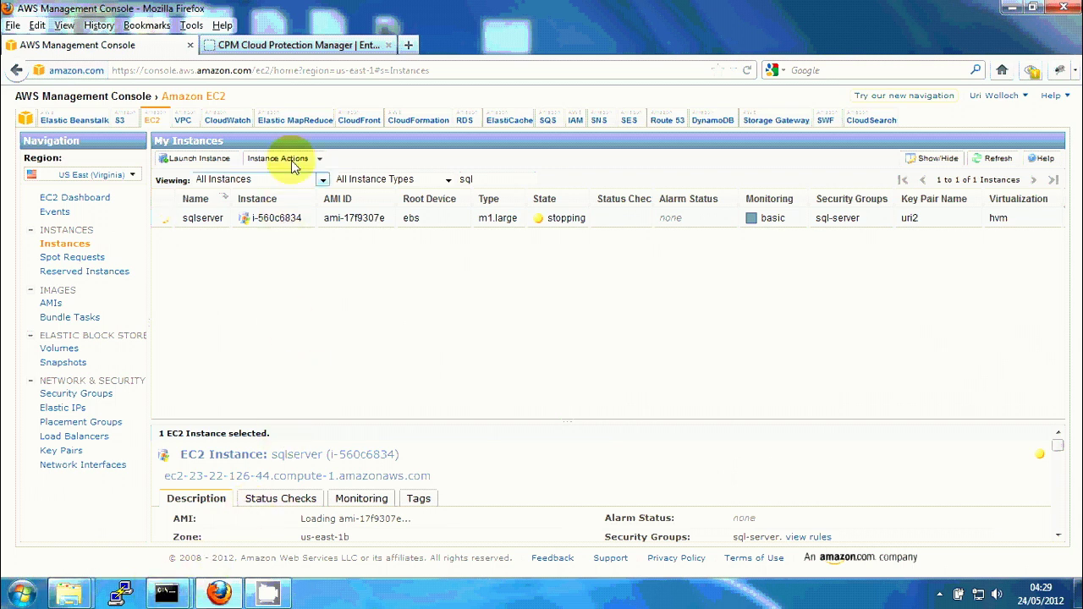
# - Return to Cloud Protection Manager and open the instance recovery options for sqlserver
pyautogui.click(308, 48)
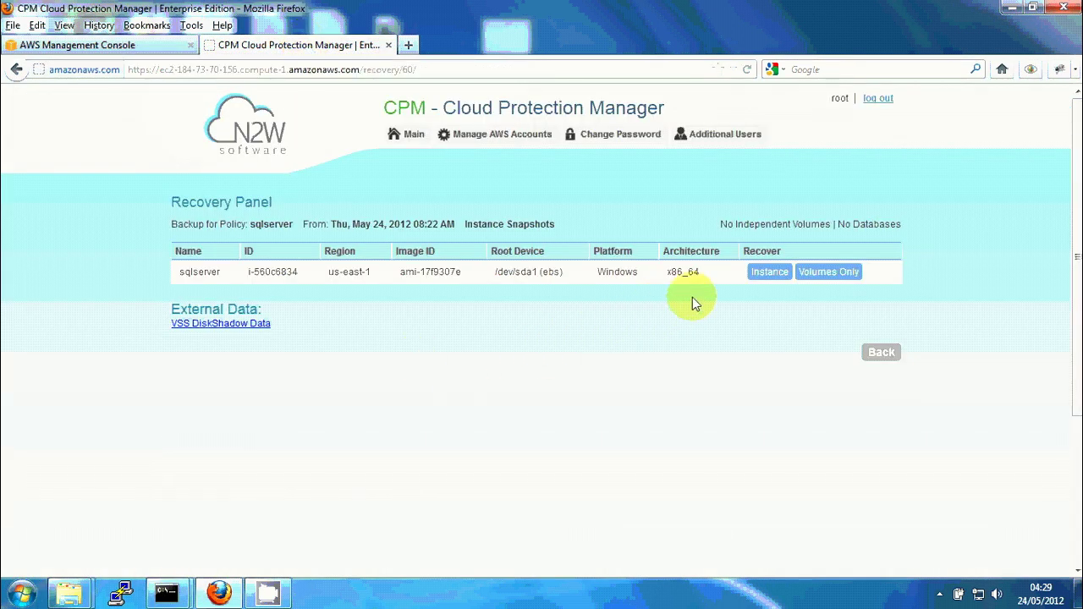
pyautogui.click(782, 278)
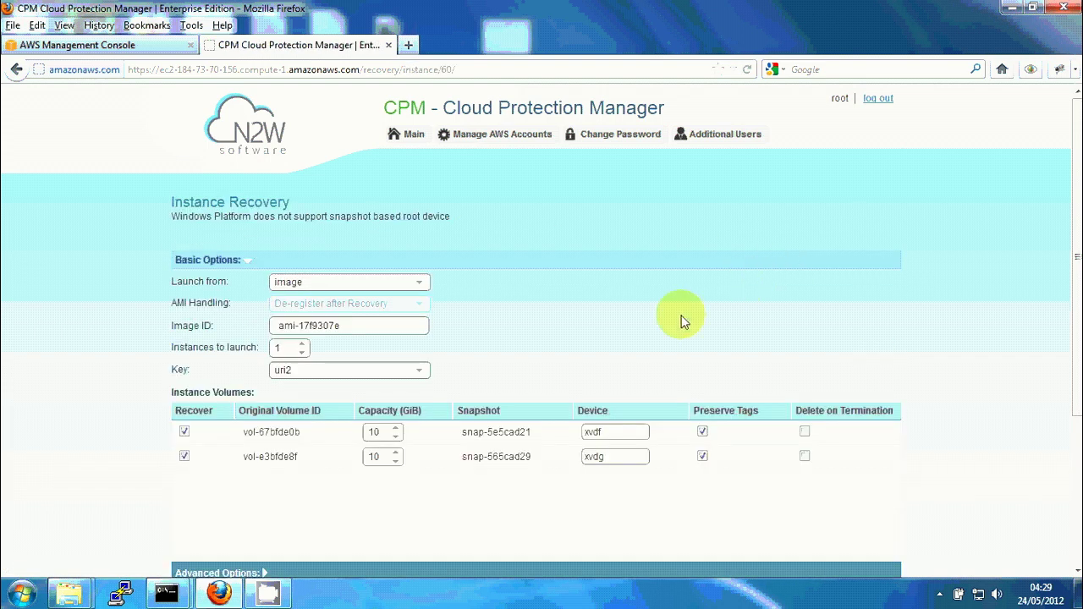
pyautogui.scroll(-2, 574, 358)
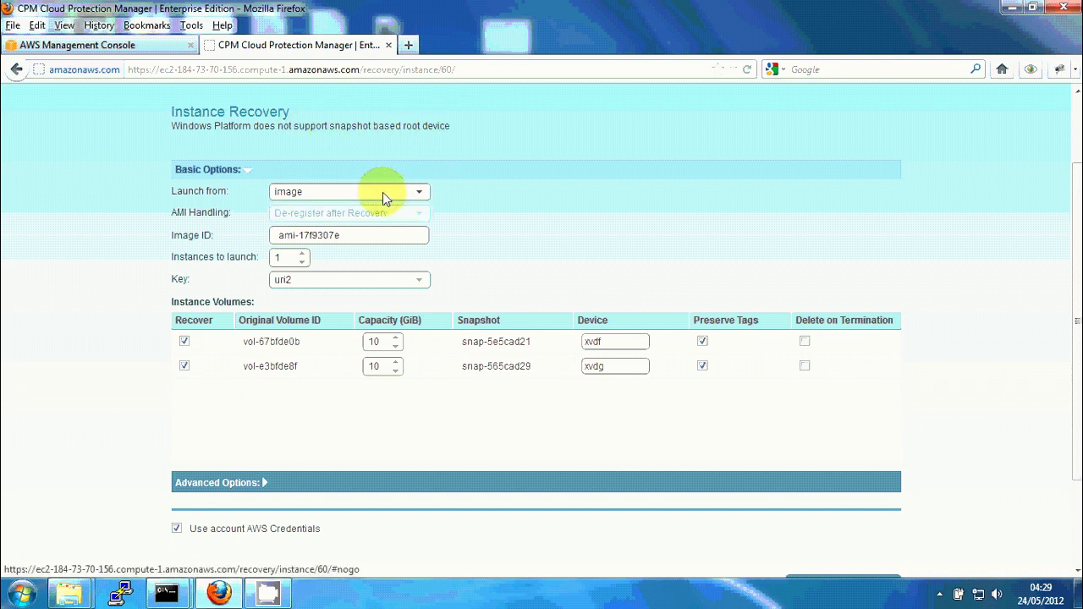
# - In the AWS Management Console, find the SQL Server Image among the owned machine images and copy its AMI ID
pyautogui.click(109, 50)
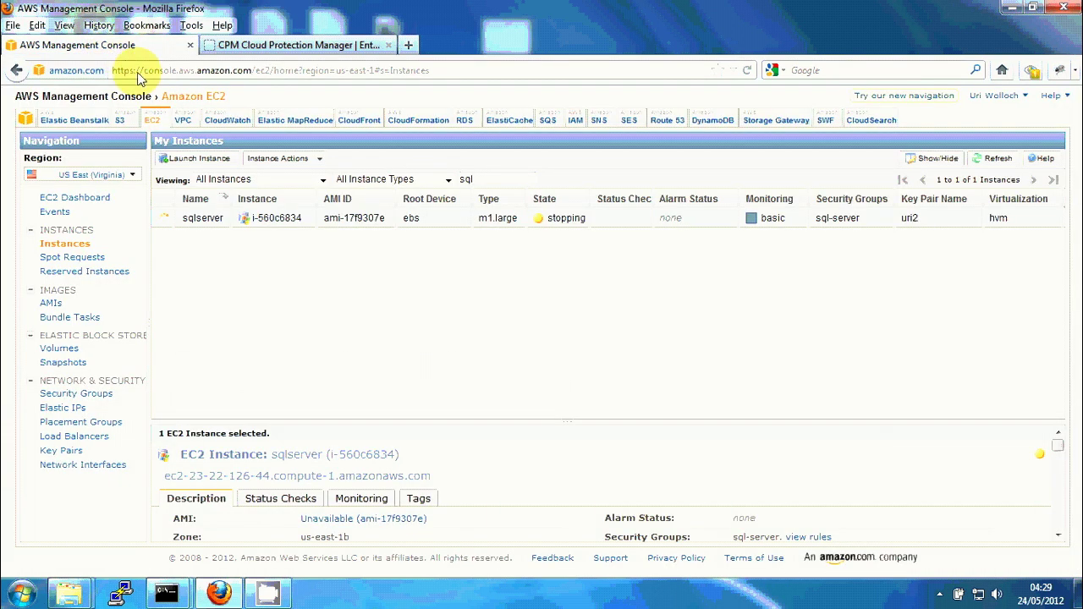
pyautogui.click(49, 303)
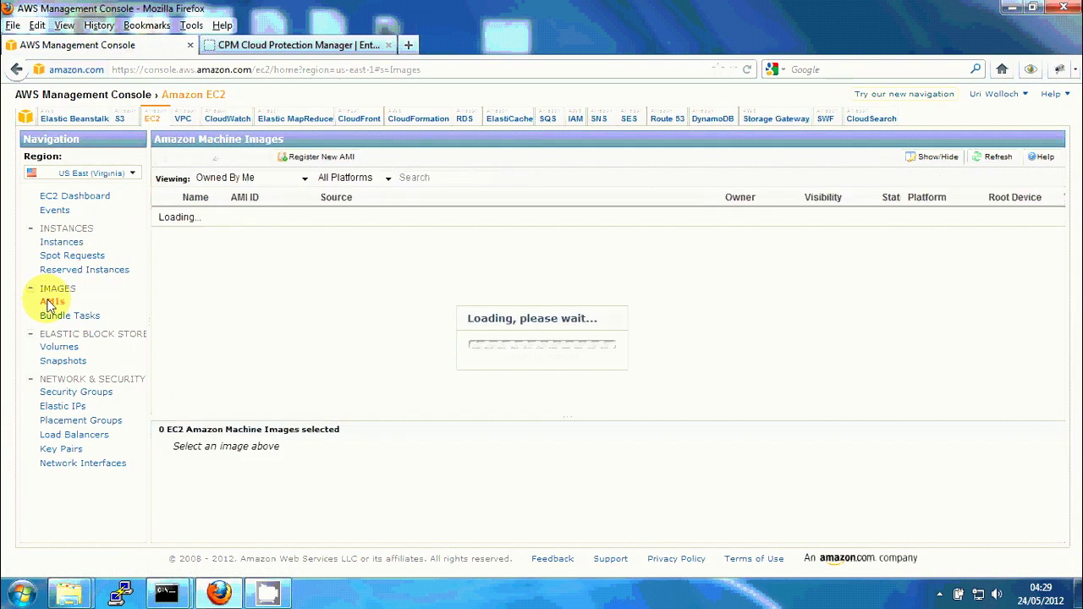
pyautogui.click(354, 316)
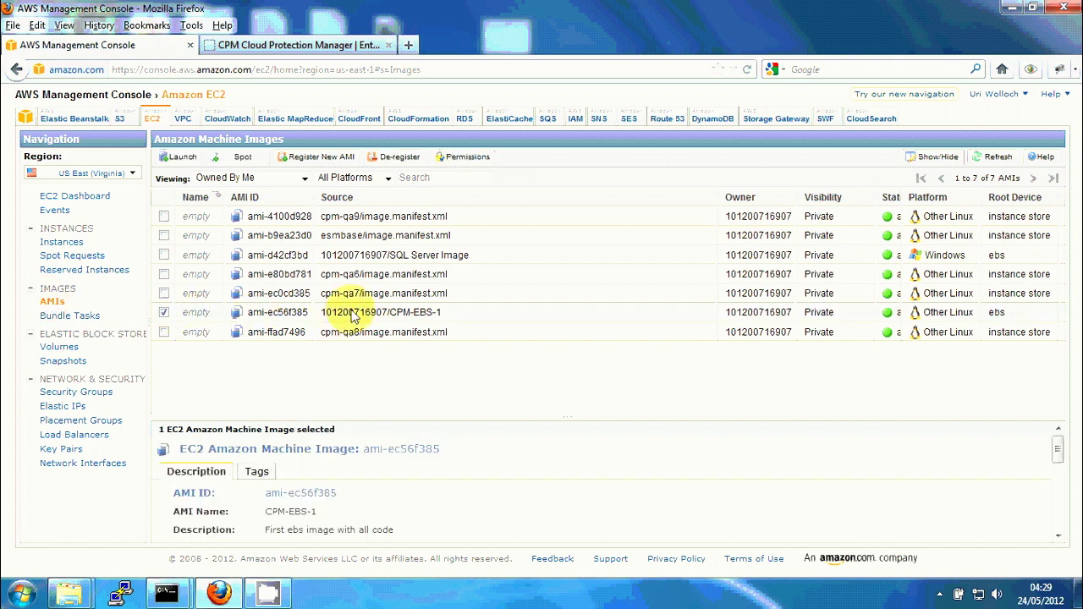
pyautogui.click(364, 255)
pyautogui.moveTo(339, 492); pyautogui.dragTo(270, 496)
pyautogui.hotkey('ctrl', 'c')
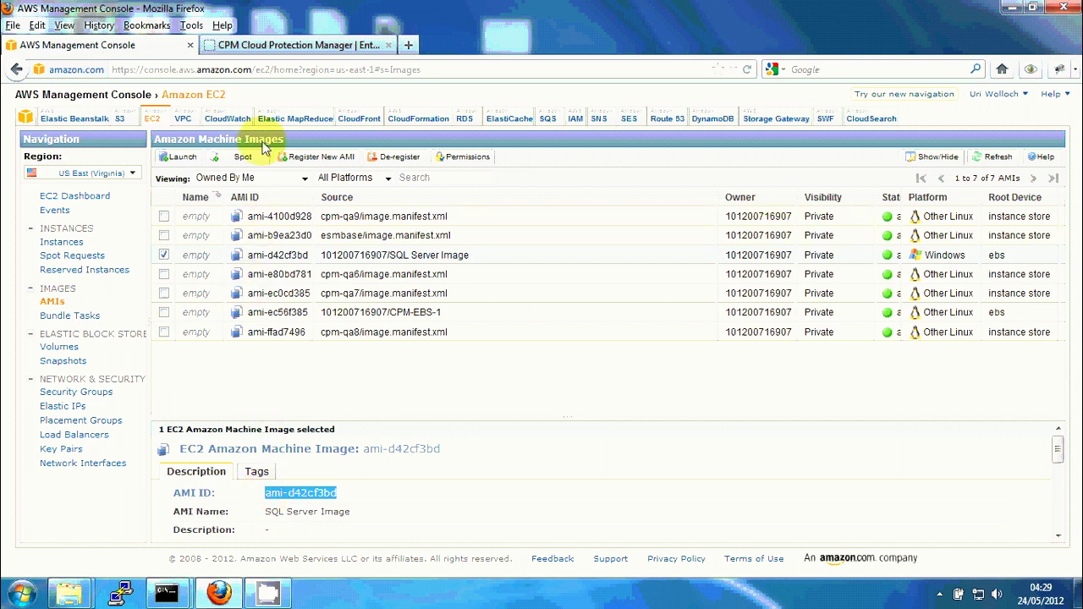
# - Back in Cloud Protection Manager, replace the recovery image ID with the copied ami-d42cf3bd
pyautogui.click(262, 46)
pyautogui.moveTo(347, 235); pyautogui.dragTo(239, 230)
pyautogui.hotkey('ctrl', 'v')
pyautogui.click(306, 254)
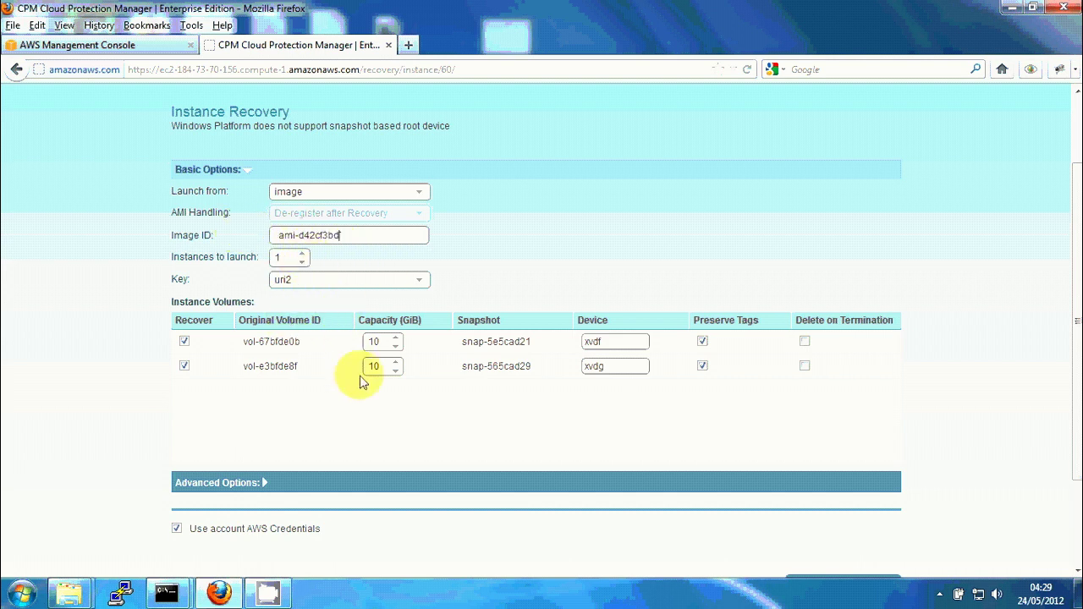
# - Review the remaining recovery options and run the instance recovery with both data volumes included
pyautogui.scroll(-3, 364, 406)
pyautogui.scroll(5, 426, 438)
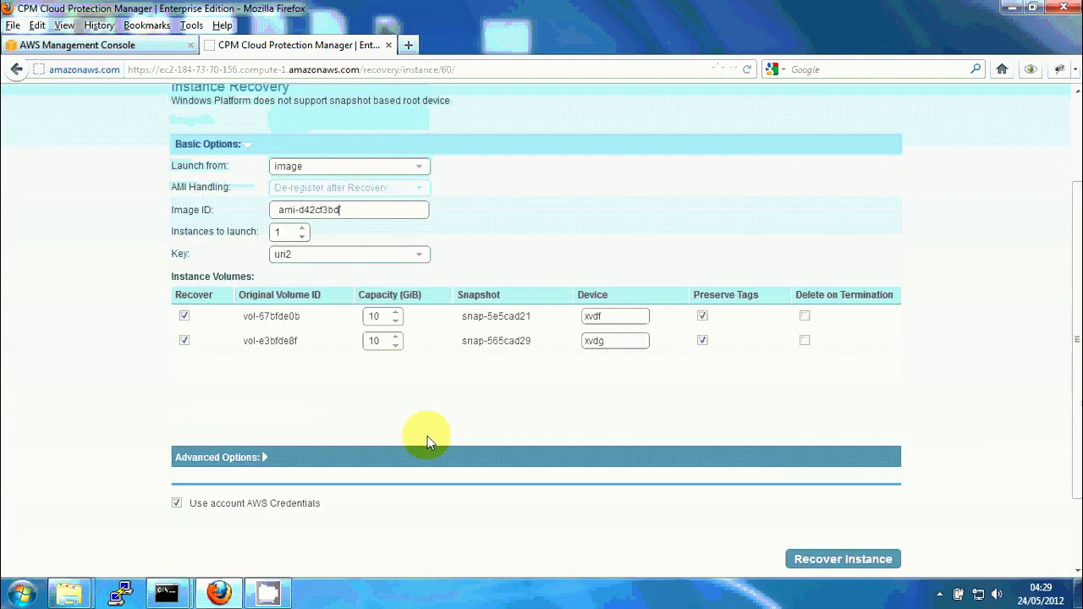
pyautogui.scroll(-4, 426, 437)
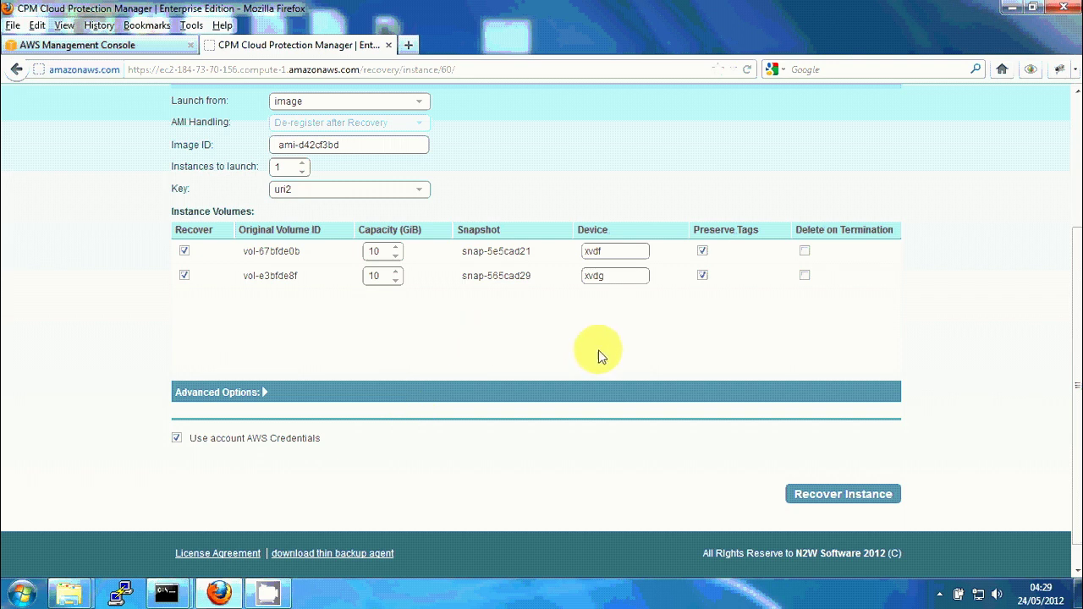
pyautogui.click(836, 496)
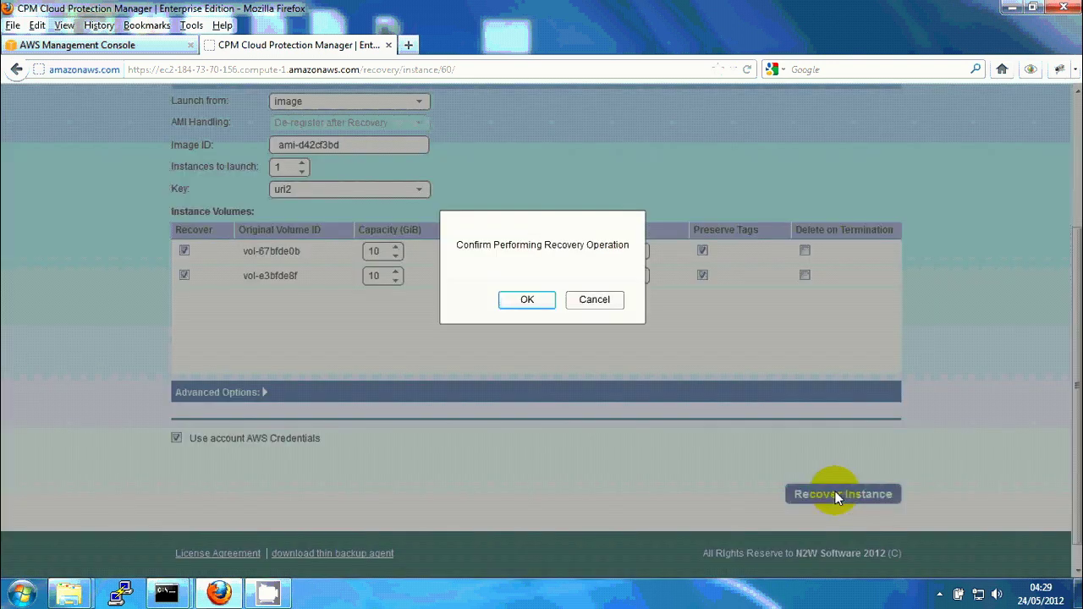
pyautogui.click(531, 303)
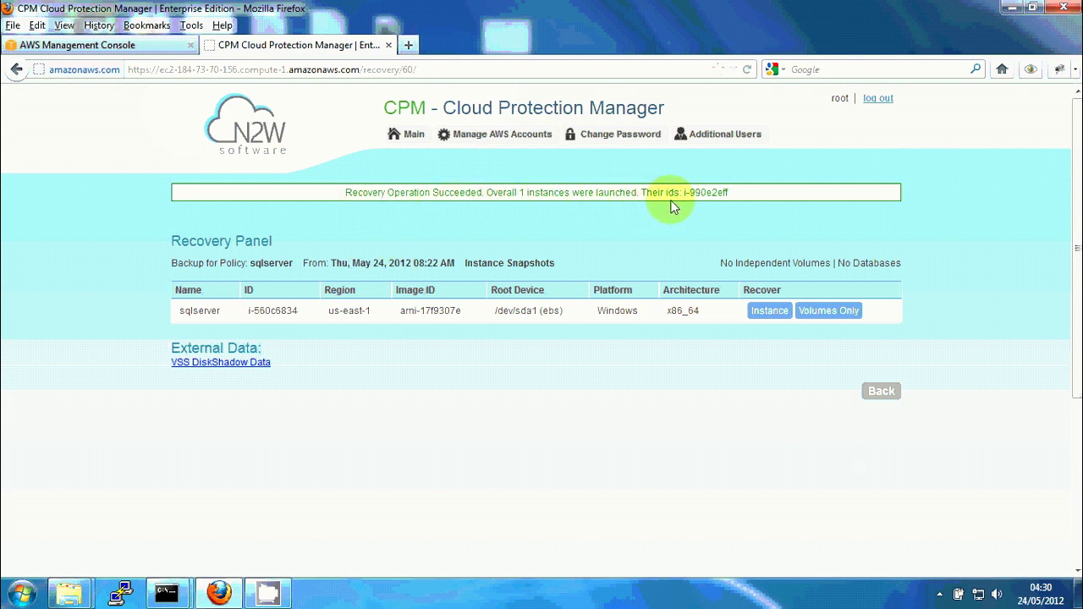
# - Switch to the AWS Management Console and list all EC2 instances without the sql search filter
pyautogui.click(125, 45)
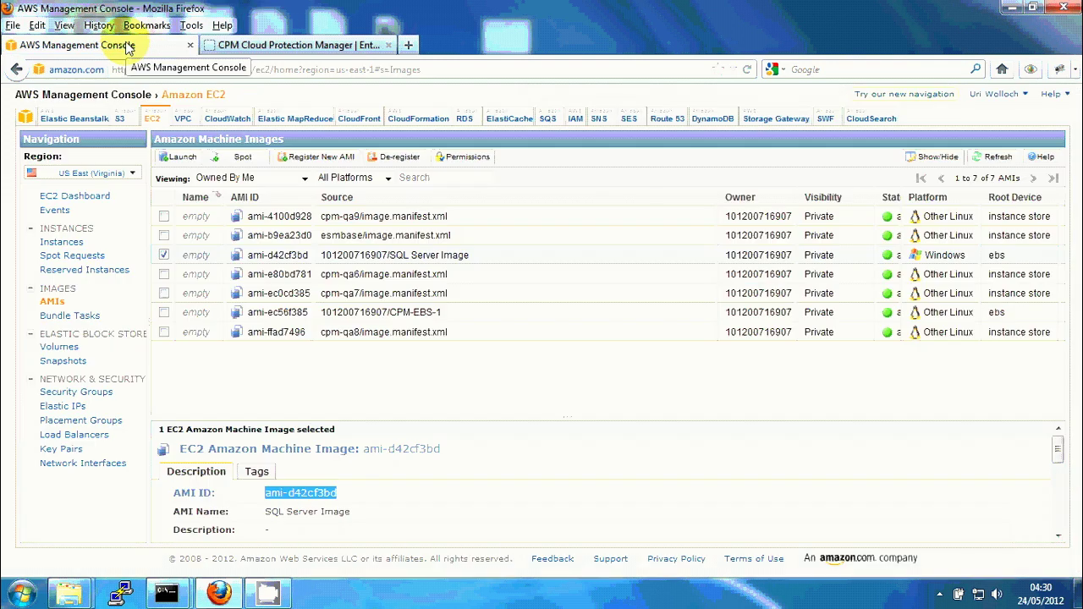
pyautogui.click(61, 244)
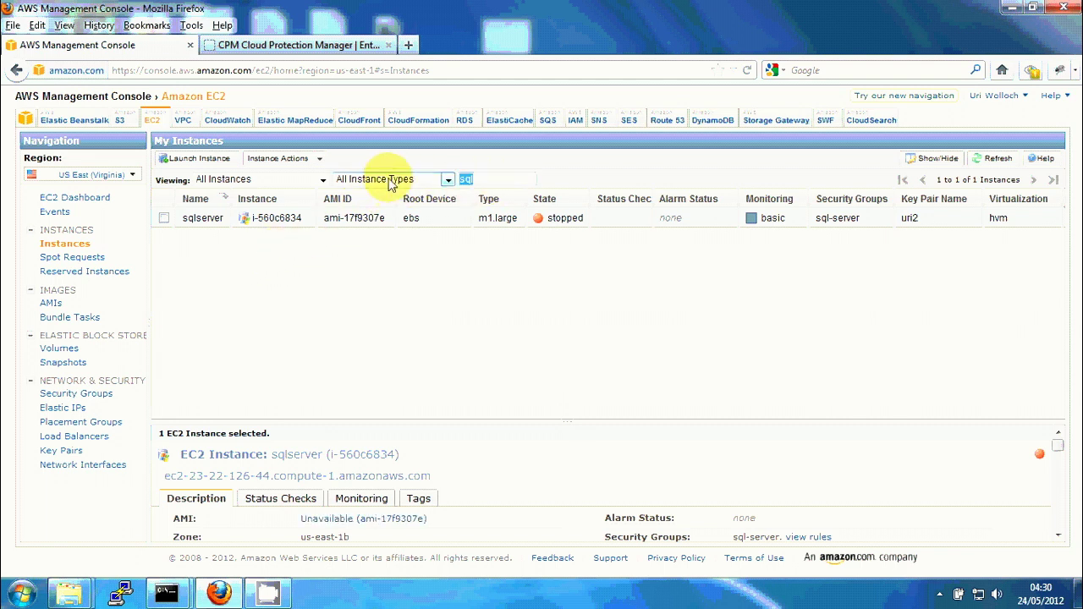
pyautogui.press('BackSpace')
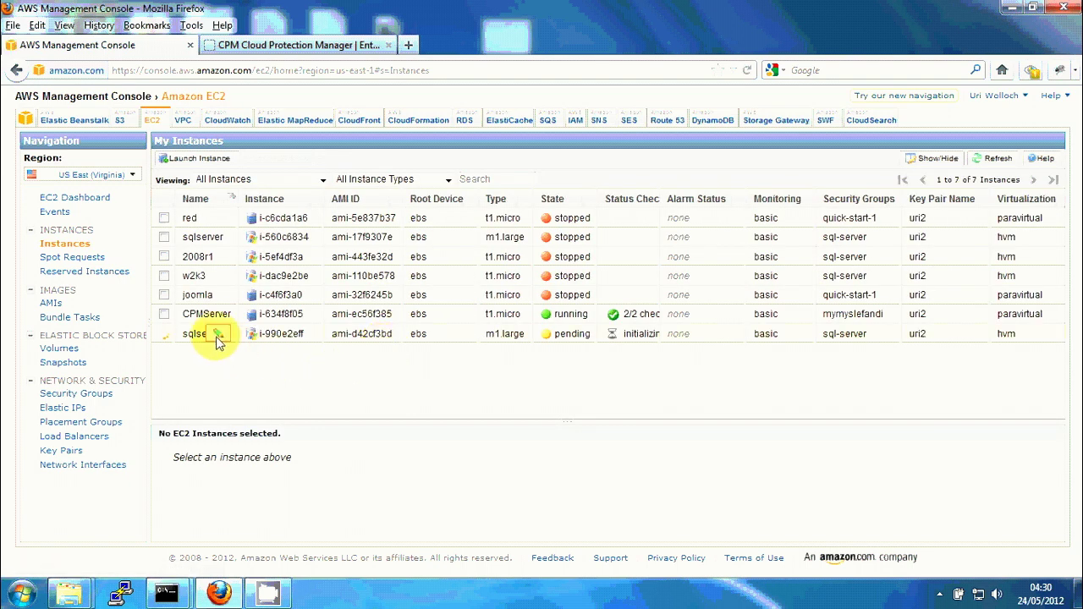
# - Rename the newly launched sqlserver instance to recover_sqlserver
pyautogui.click(218, 337)
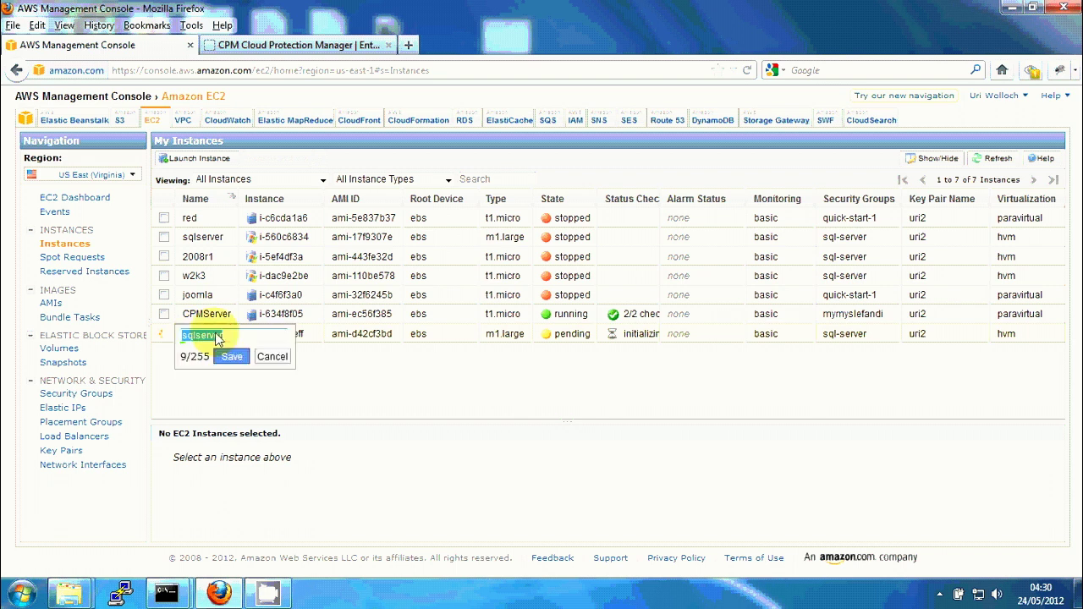
pyautogui.press('Home')
pyautogui.write('recover_')
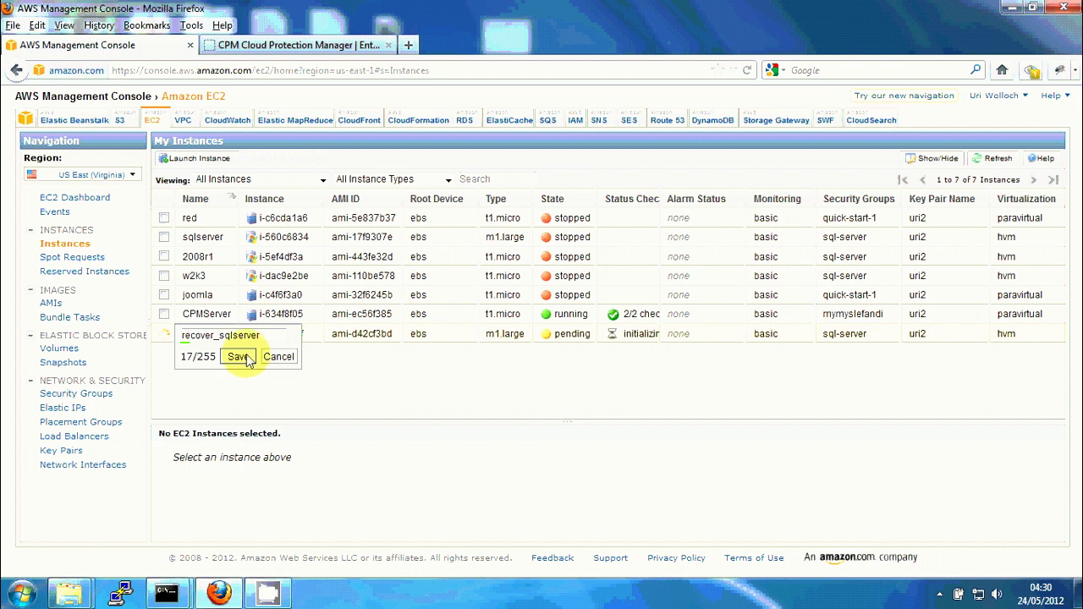
pyautogui.click(241, 358)
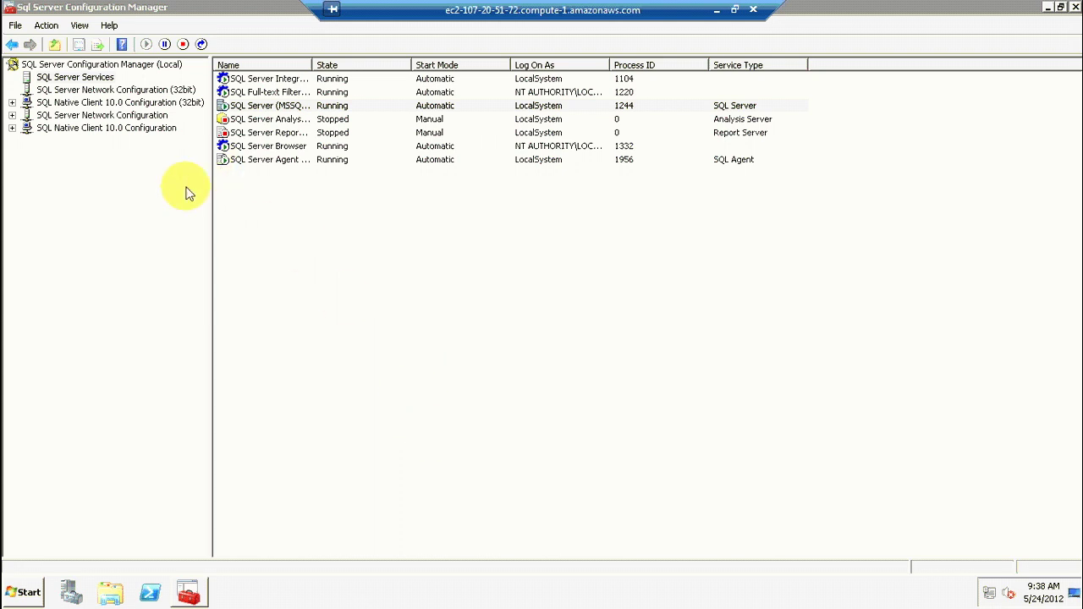
# - Stop the main SQL Server database engine service on the recovered machine, accepting that the dependent SQLSERVERAGENT stops too
pyautogui.click(51, 8)
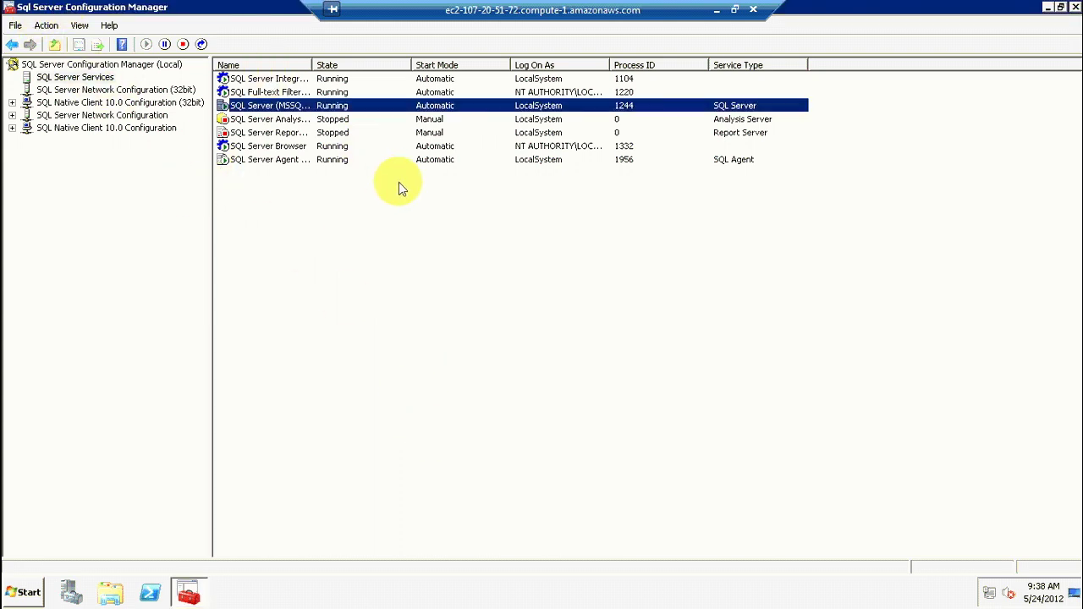
pyautogui.rightClick(285, 111)
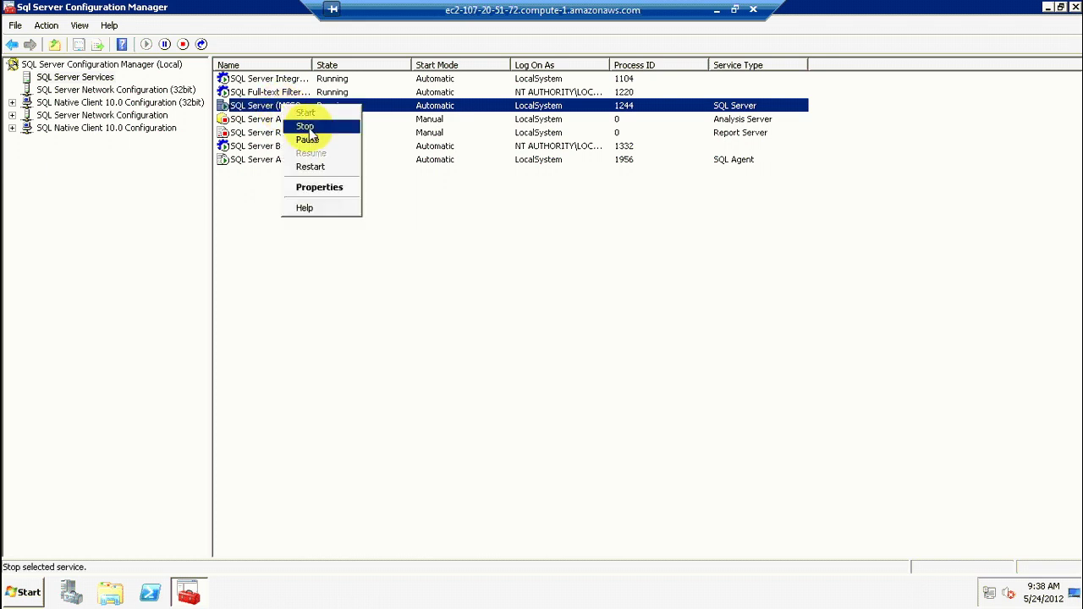
pyautogui.click(306, 127)
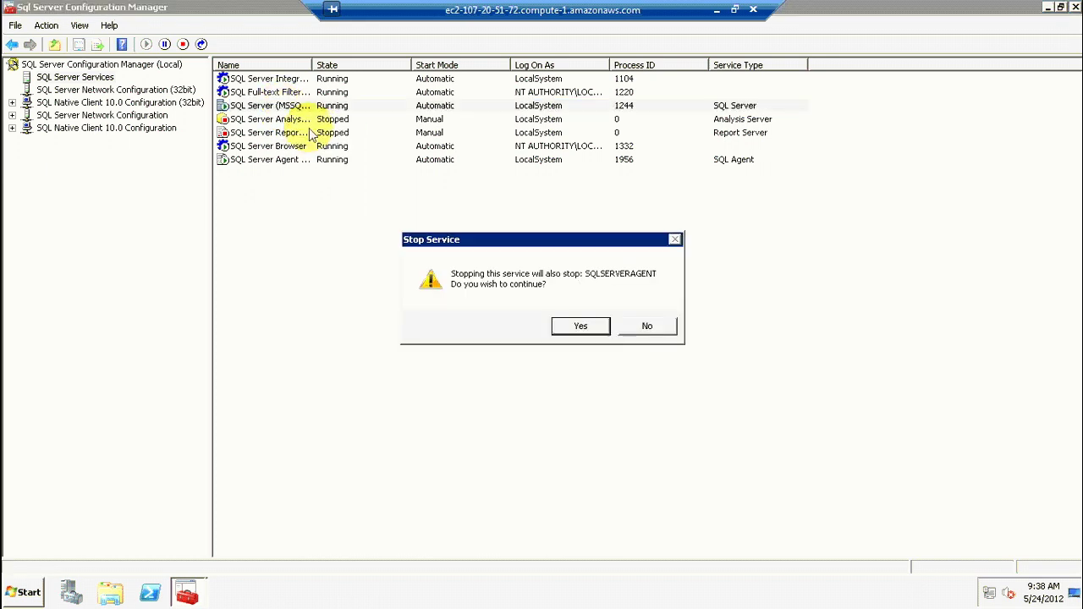
pyautogui.click(569, 329)
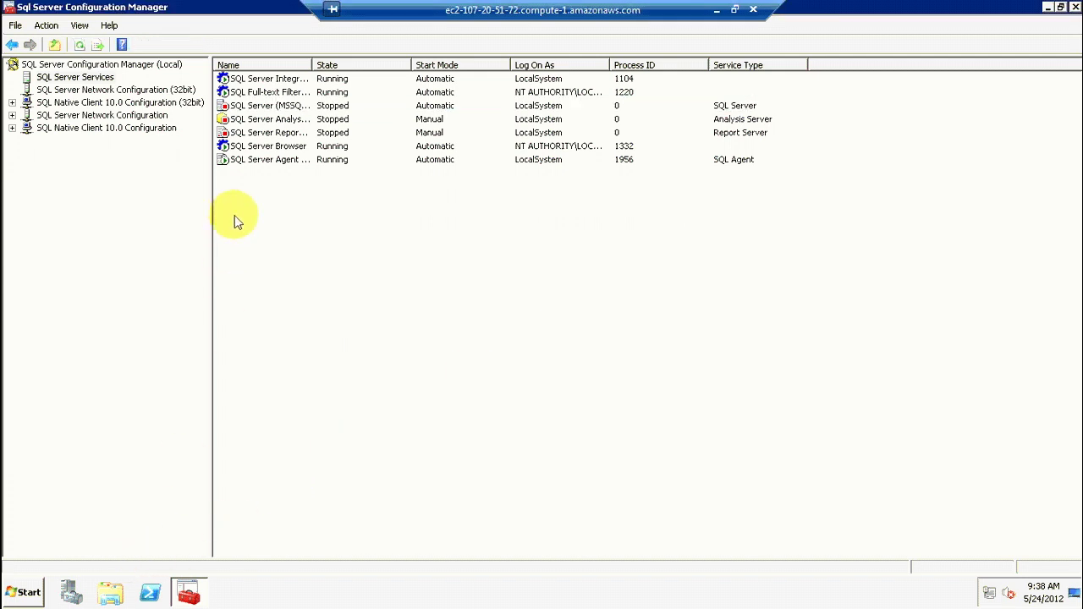
pyautogui.click(250, 106)
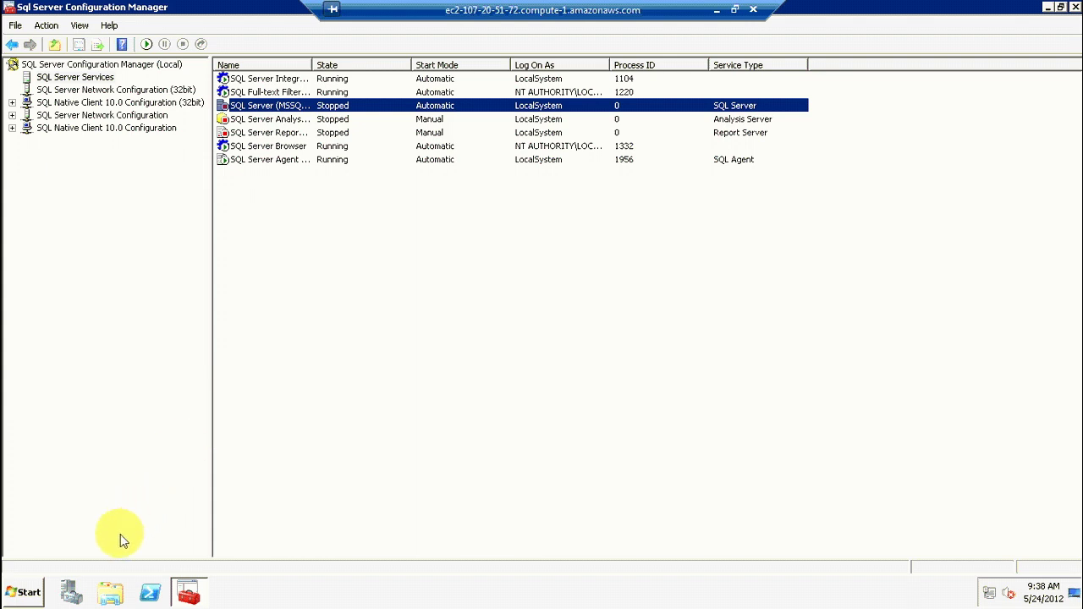
# - Open a command prompt on the recovered server and start the diskshadow utility
pyautogui.click(26, 591)
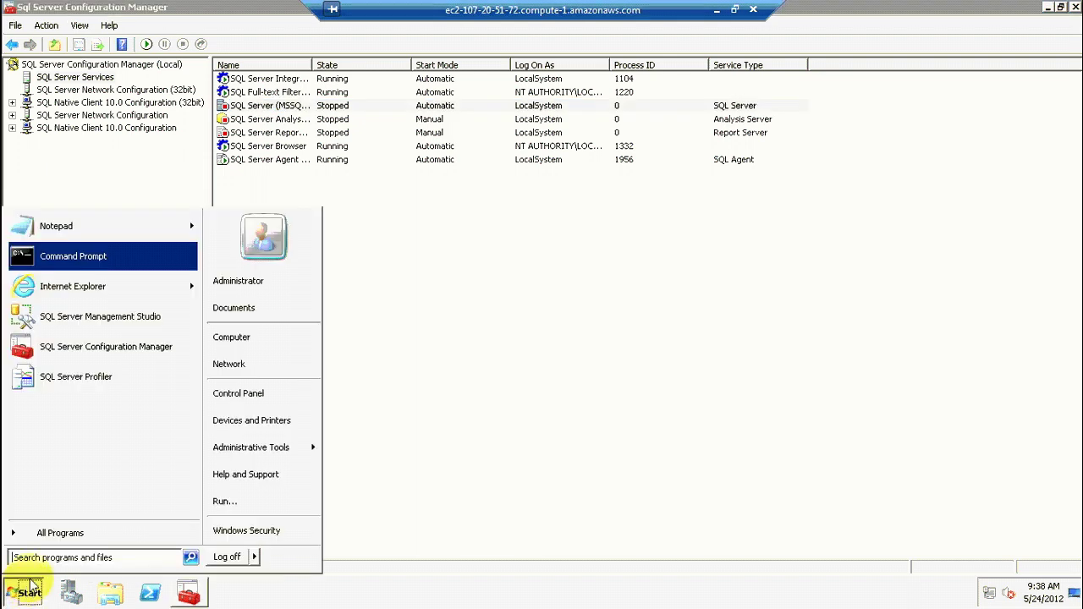
pyautogui.click(65, 266)
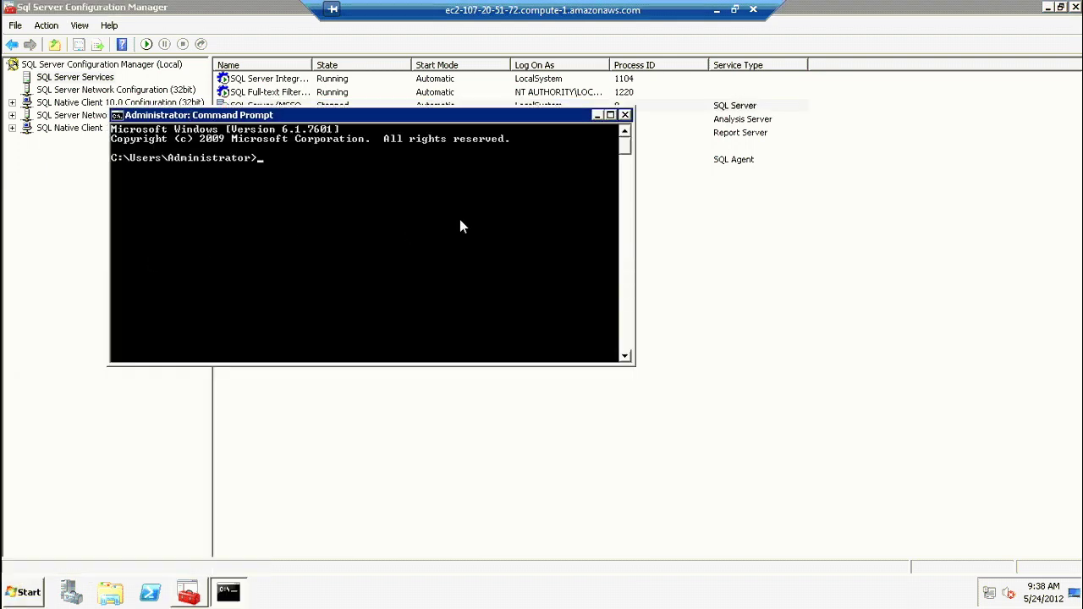
pyautogui.write('diskshadow')
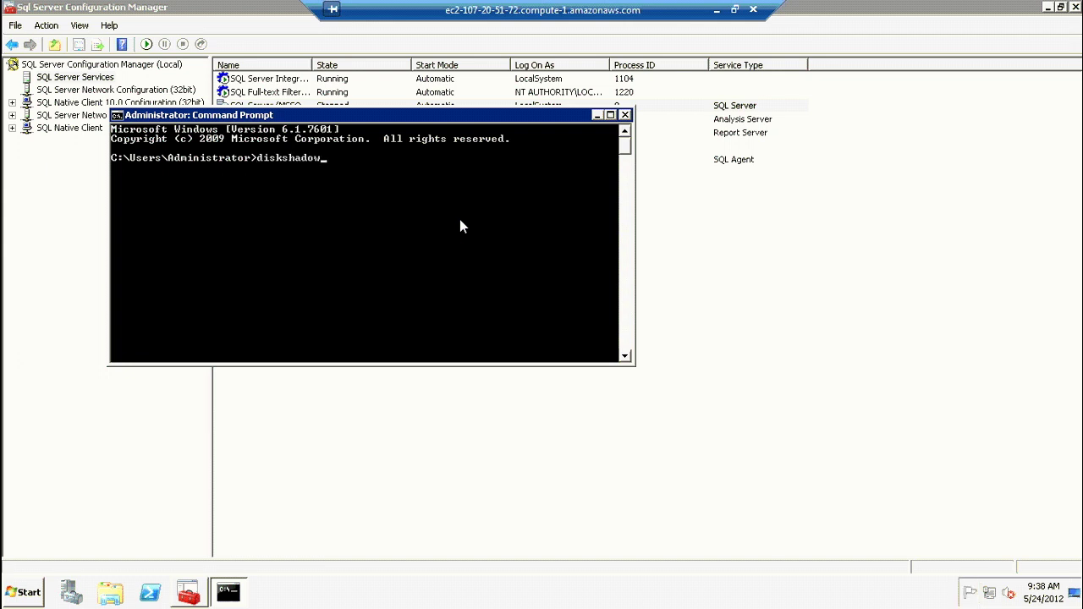
pyautogui.press('Return')
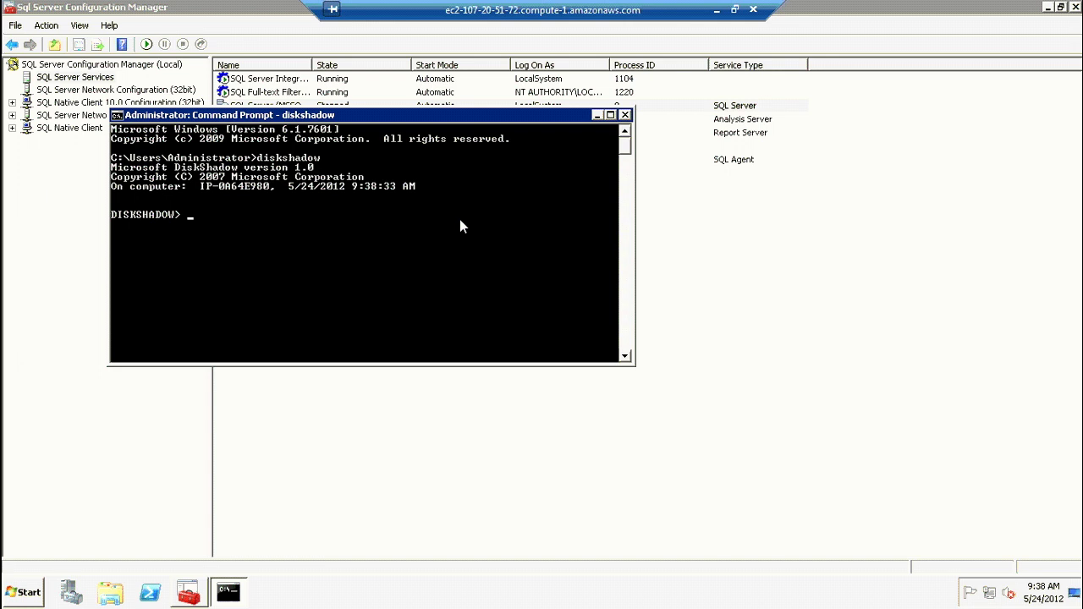
# - Switch to Cloud Protection Manager in Firefox and copy the E: volume's shadow copy ID from the VSS DiskShadow Data
pyautogui.click(717, 11)
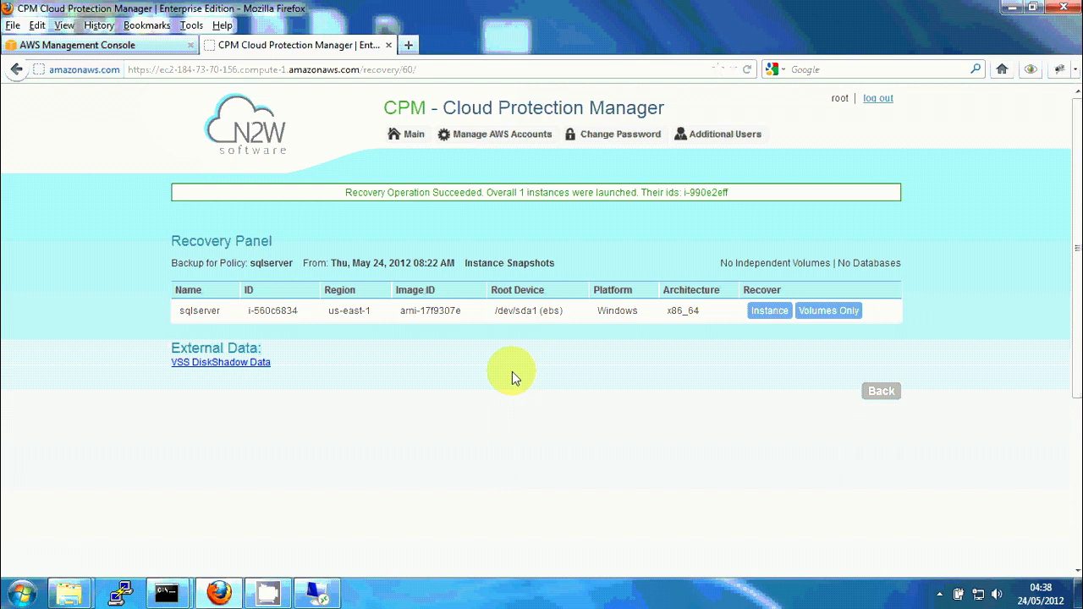
pyautogui.click(240, 364)
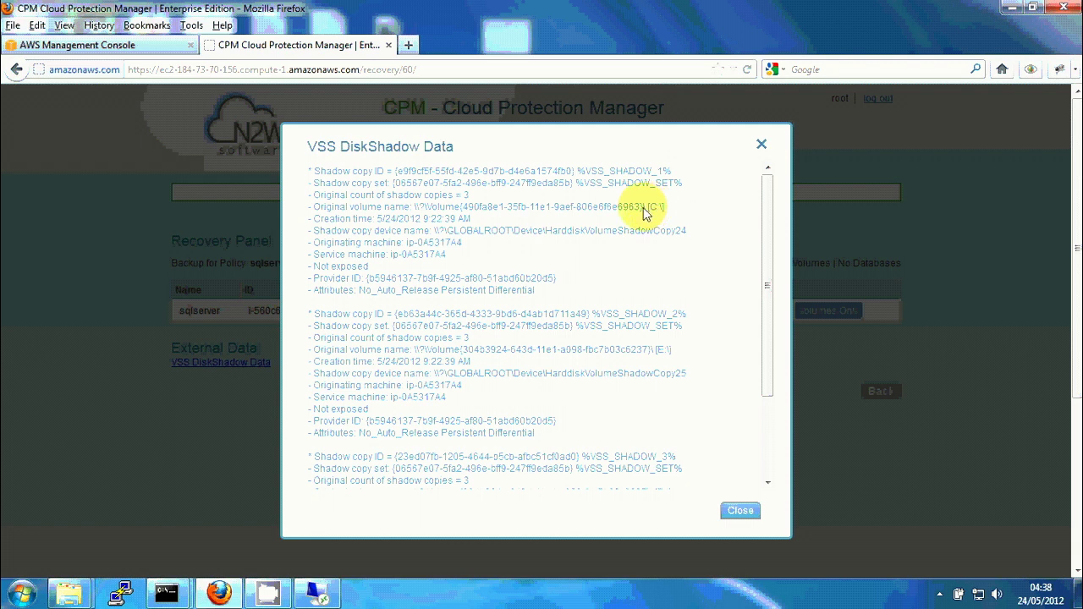
pyautogui.moveTo(646, 211); pyautogui.dragTo(668, 209)
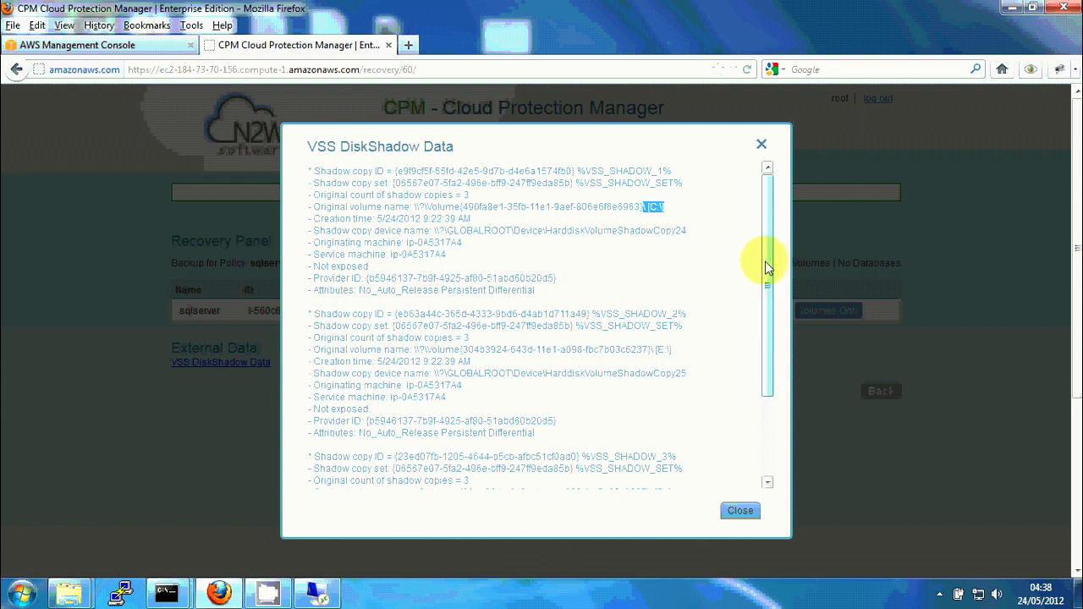
pyautogui.moveTo(765, 261); pyautogui.dragTo(765, 354)
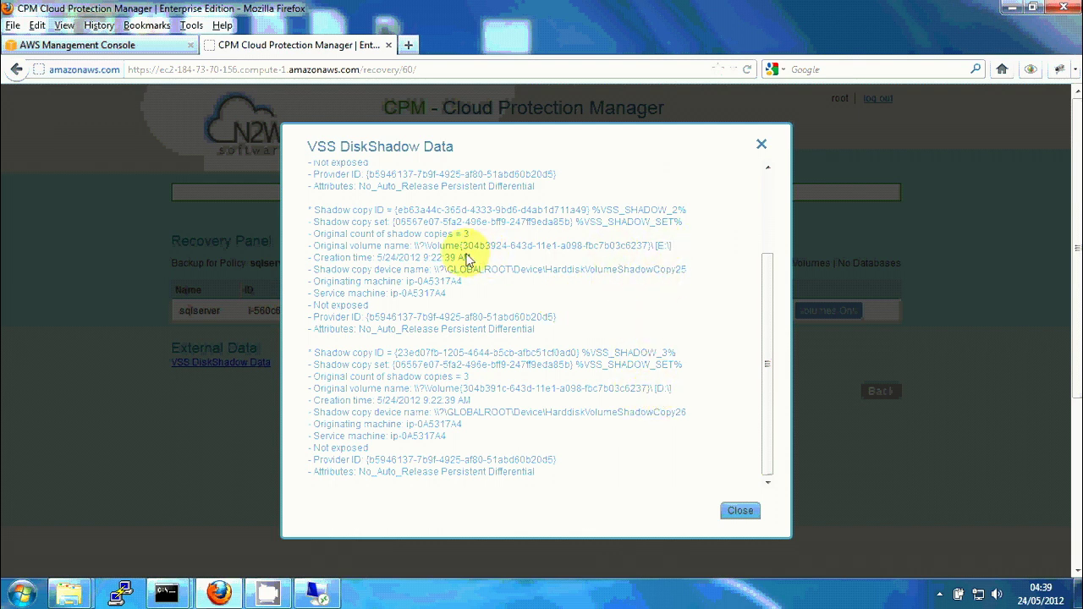
pyautogui.moveTo(394, 211); pyautogui.dragTo(592, 217)
pyautogui.hotkey('ctrl', 'c')
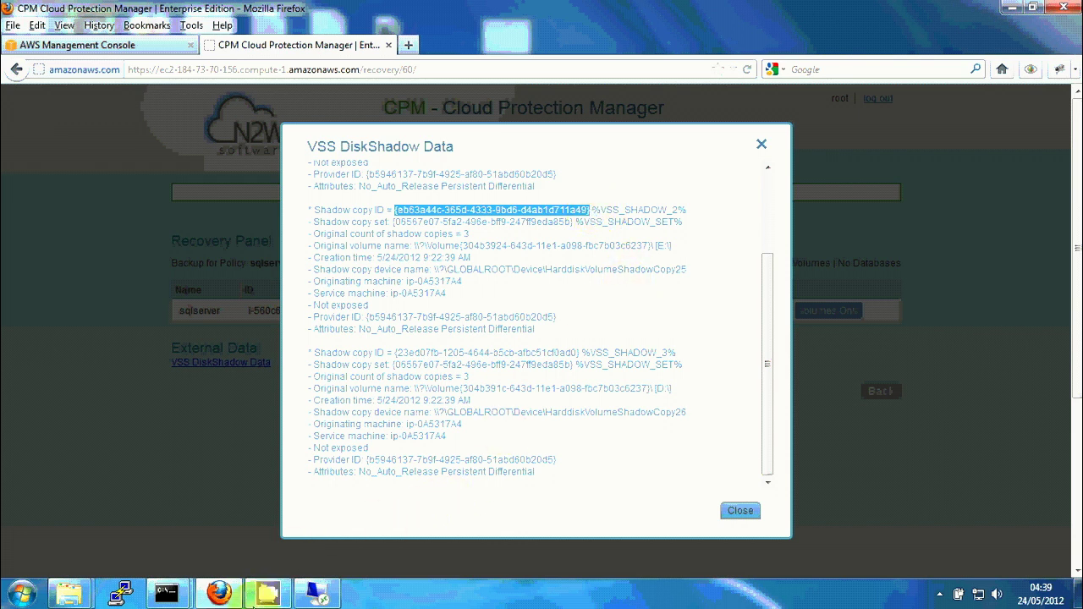
# - Switch back to the recovered server and run revert in diskshadow with the copied ID {eb63a44c-365d-4333-9bd6-d4ab1d711a49}
pyautogui.click(319, 594)
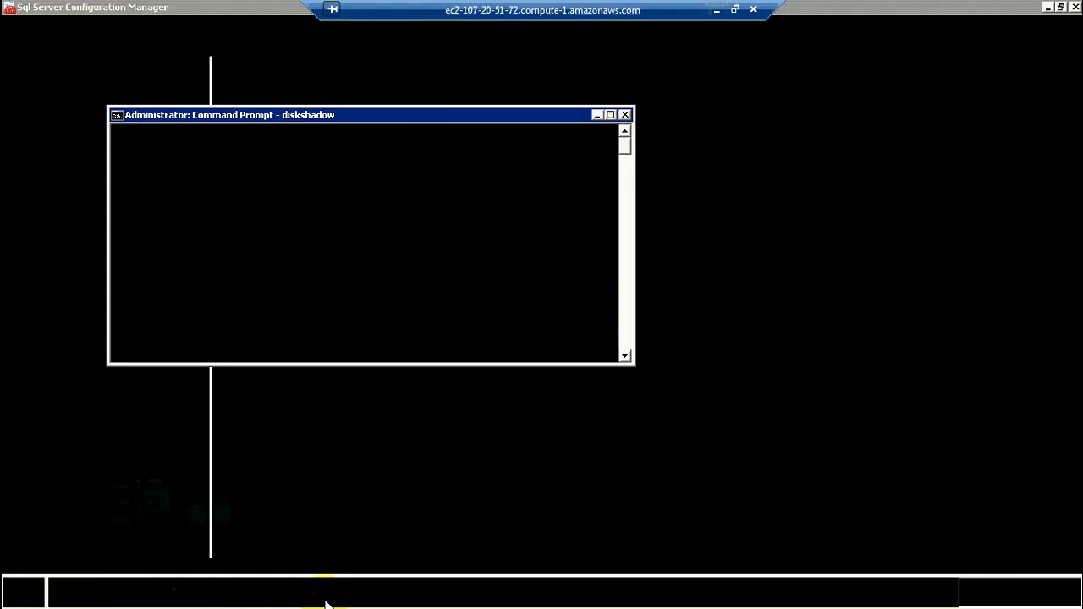
pyautogui.write('revert')
pyautogui.rightClick(322, 230)
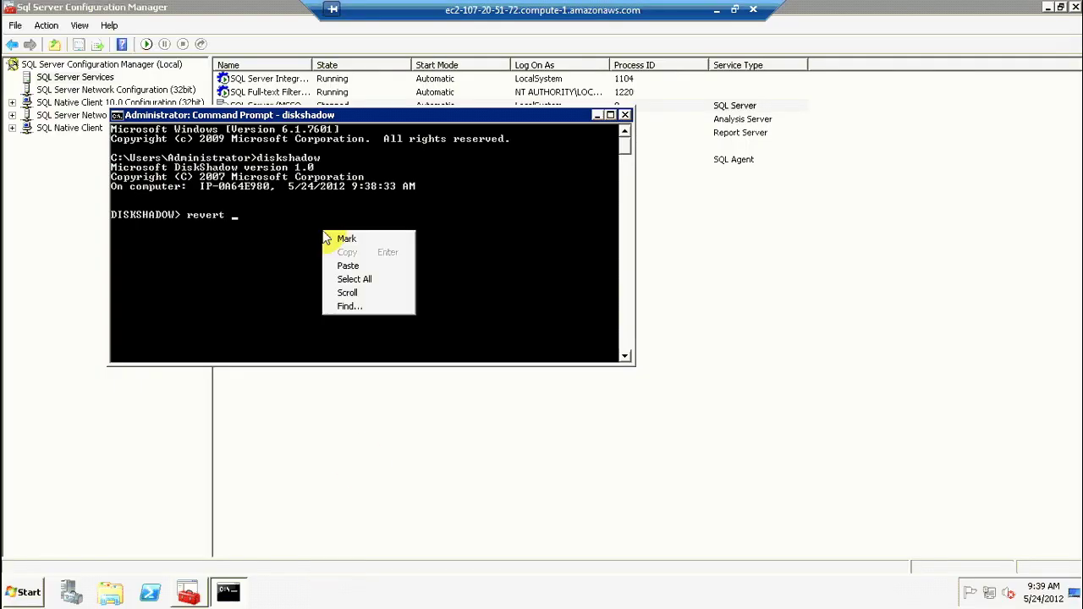
pyautogui.click(348, 265)
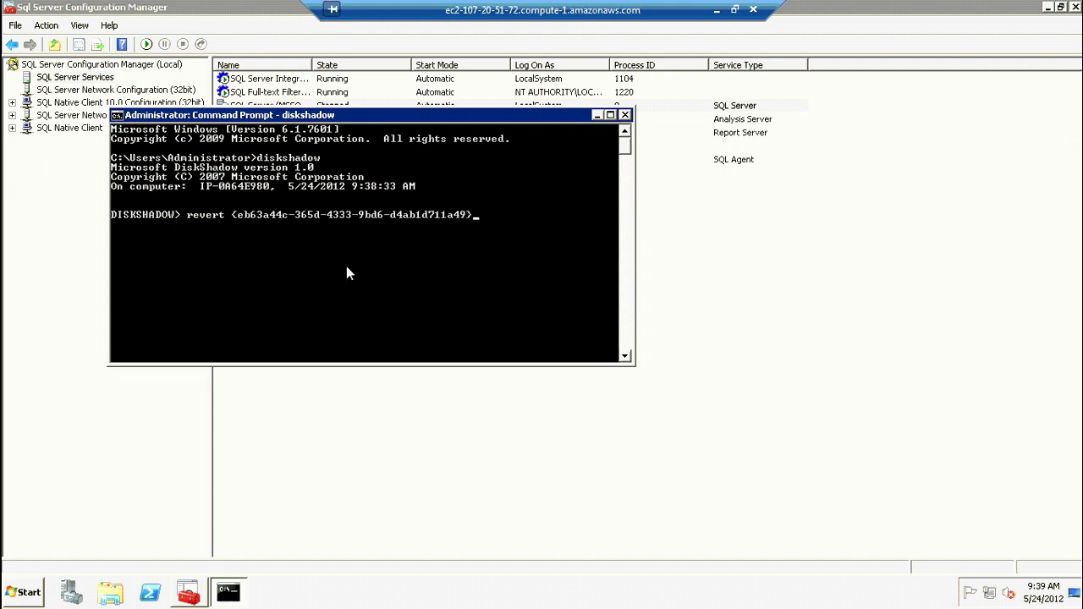
pyautogui.press('Return')
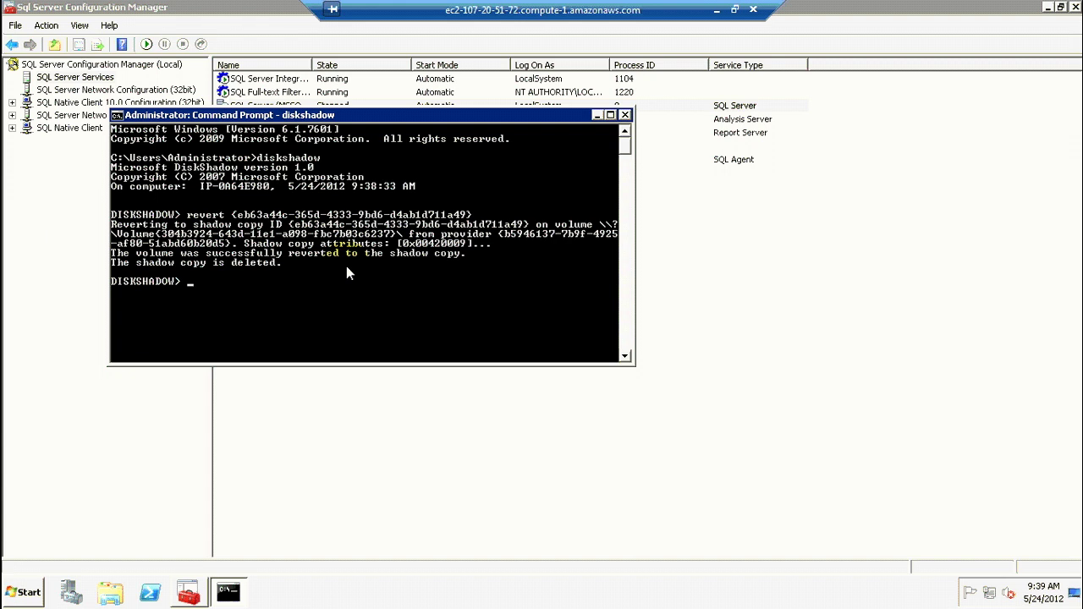
# - Return to Cloud Protection Manager and copy the D: volume's shadow copy ID from the VSS DiskShadow Data
pyautogui.click(716, 9)
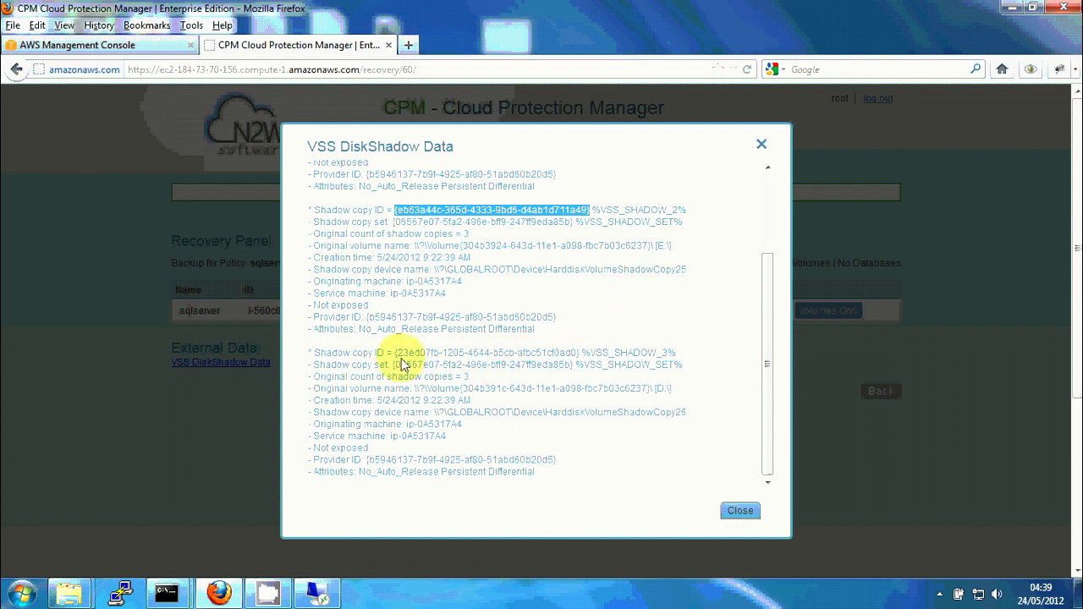
pyautogui.moveTo(395, 353); pyautogui.dragTo(581, 358)
pyautogui.hotkey('ctrl', 'c')
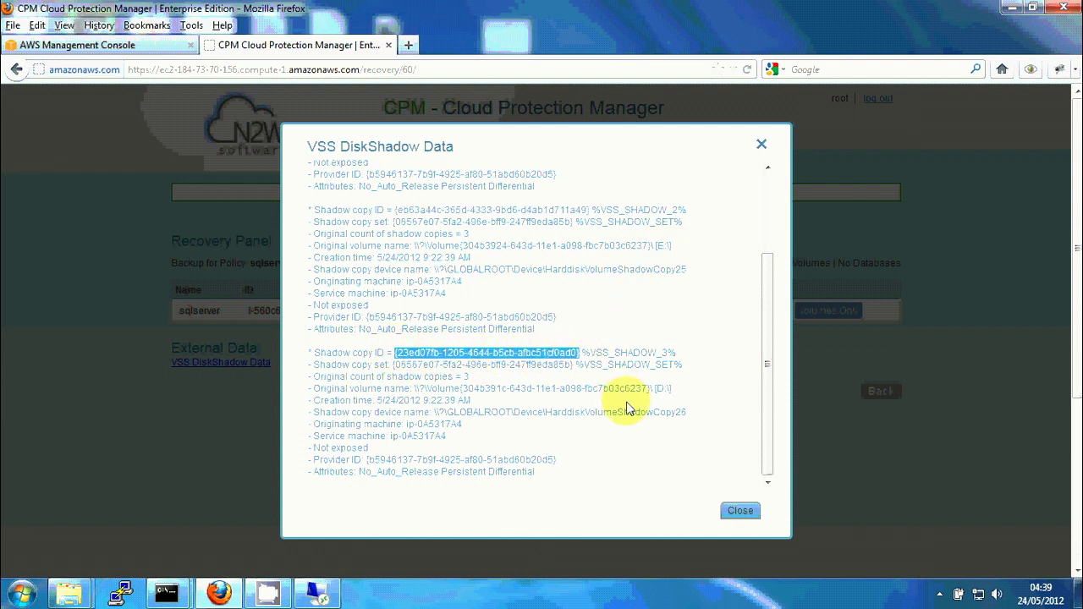
# - Revert the D: volume in the recovered server's diskshadow session using shadow copy ID {23ed07fb-1205-4644-b5cb-afbc51cf0ad0}
pyautogui.click(320, 592)
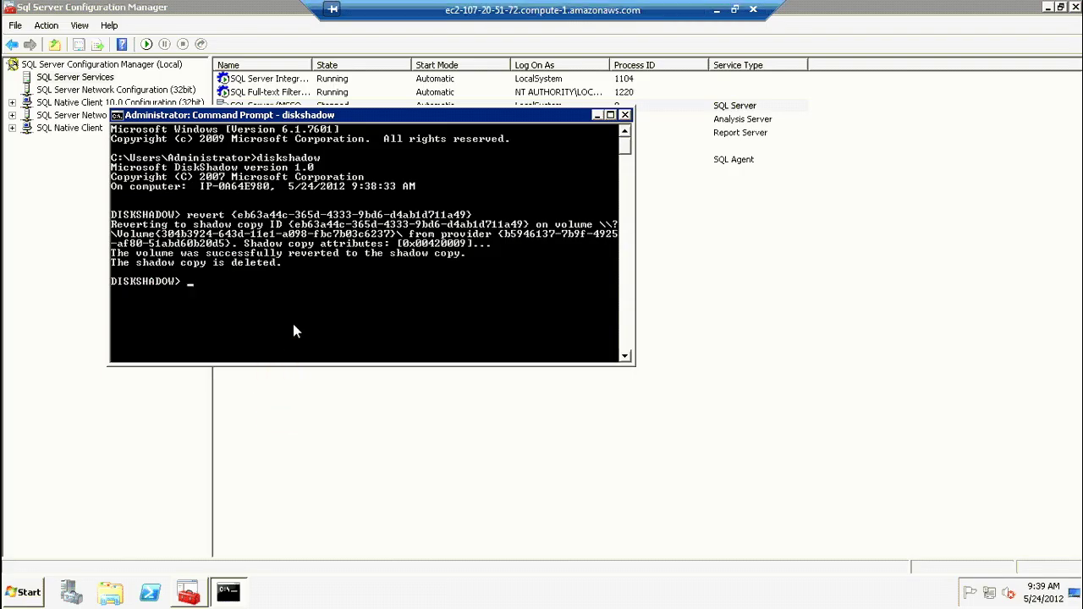
pyautogui.write('revert')
pyautogui.rightClick(303, 244)
pyautogui.click(327, 283)
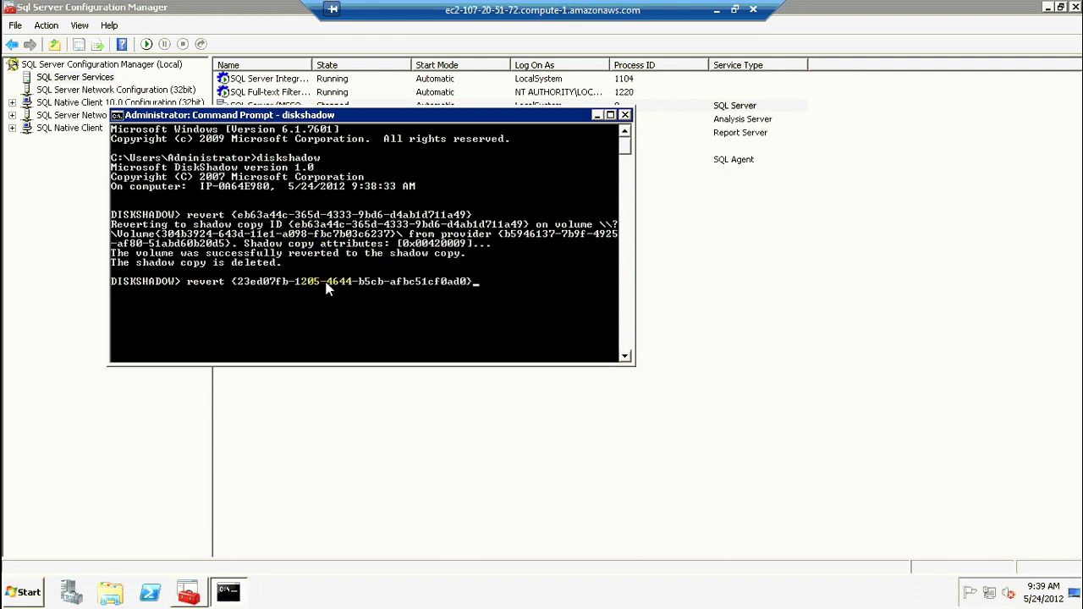
pyautogui.press('Return')
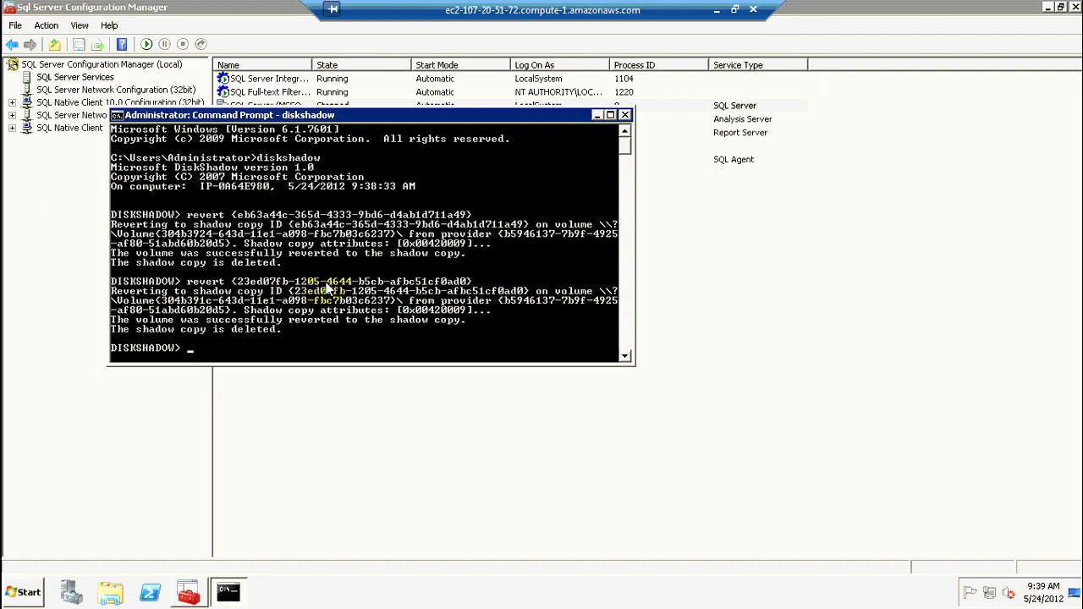
# - Exit diskshadow and the command prompt, and start the stopped main SQL Server database engine service
pyautogui.write('exit')
pyautogui.press('Return')
pyautogui.write('exit')
pyautogui.press('Return')
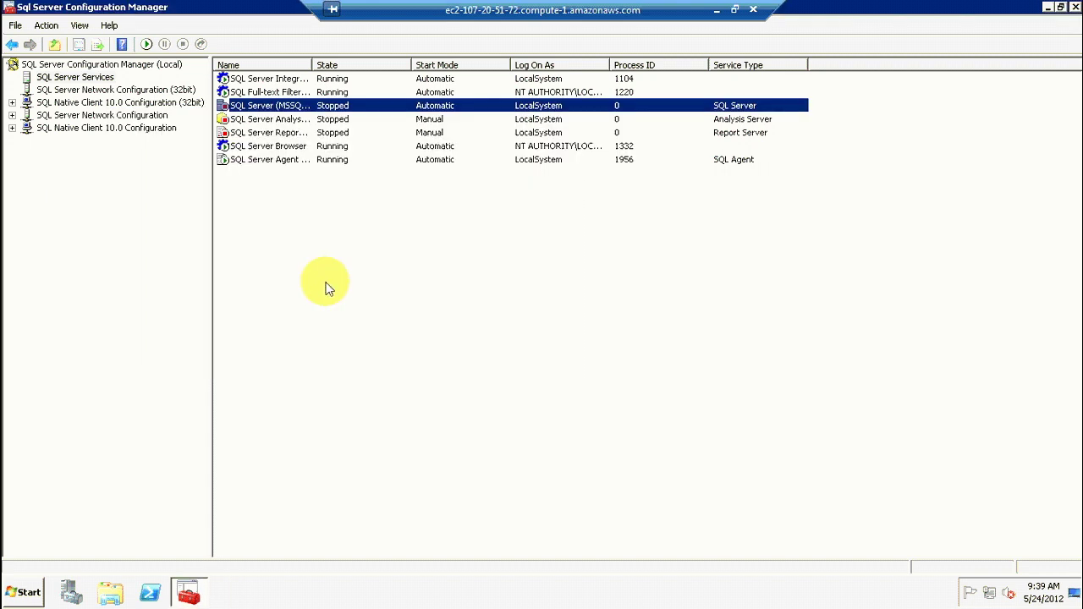
pyautogui.rightClick(286, 110)
pyautogui.click(292, 110)
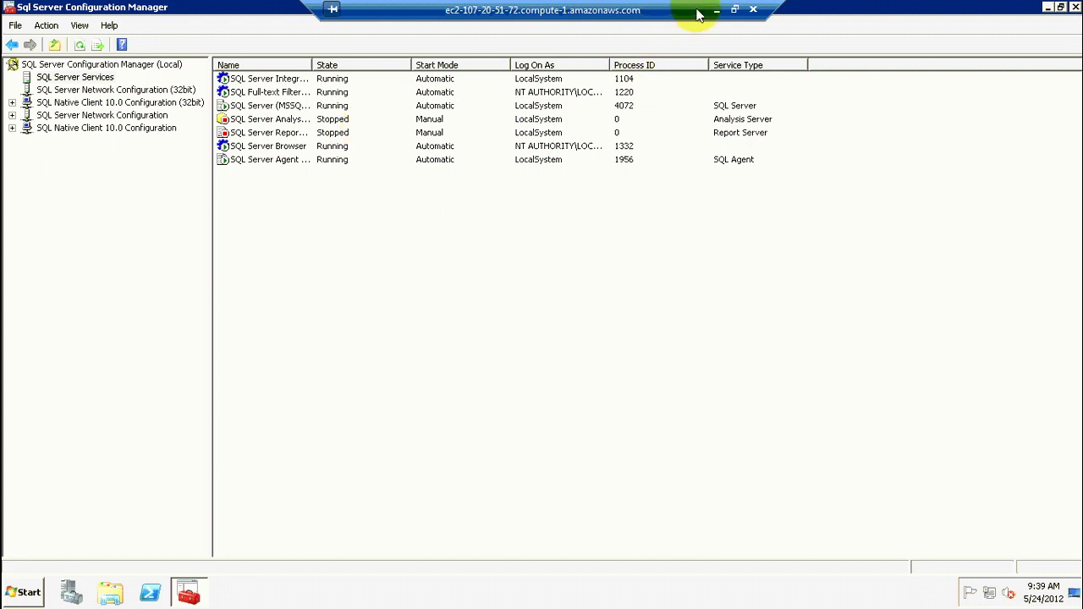
# - In SQL Server Management Studio, connect to the (local) Database Engine with Windows Authentication and expand the AdventureWorksDW database
pyautogui.click(18, 595)
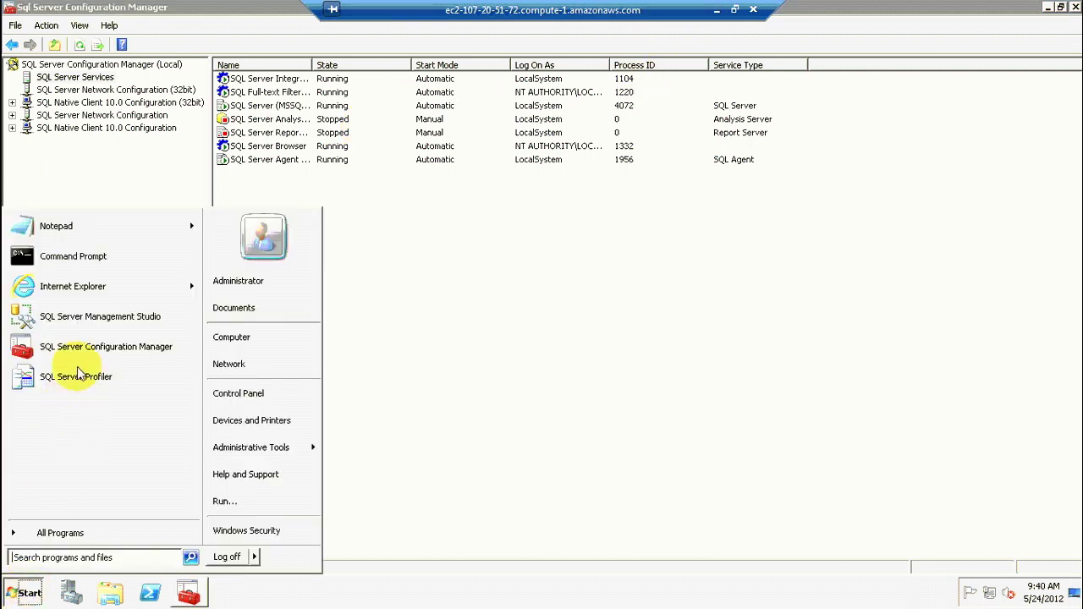
pyautogui.click(88, 322)
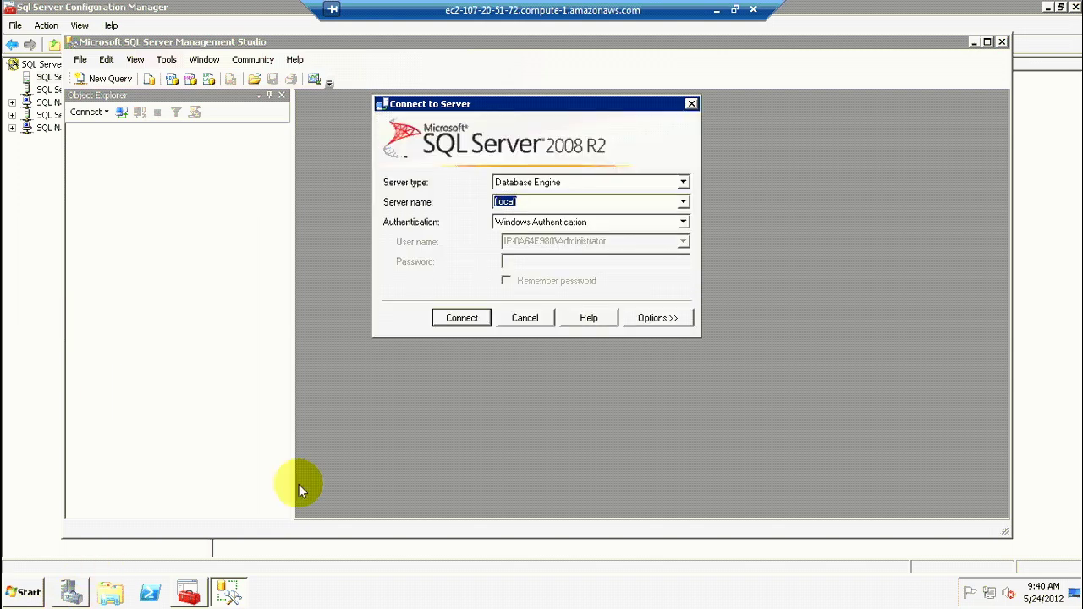
pyautogui.click(470, 324)
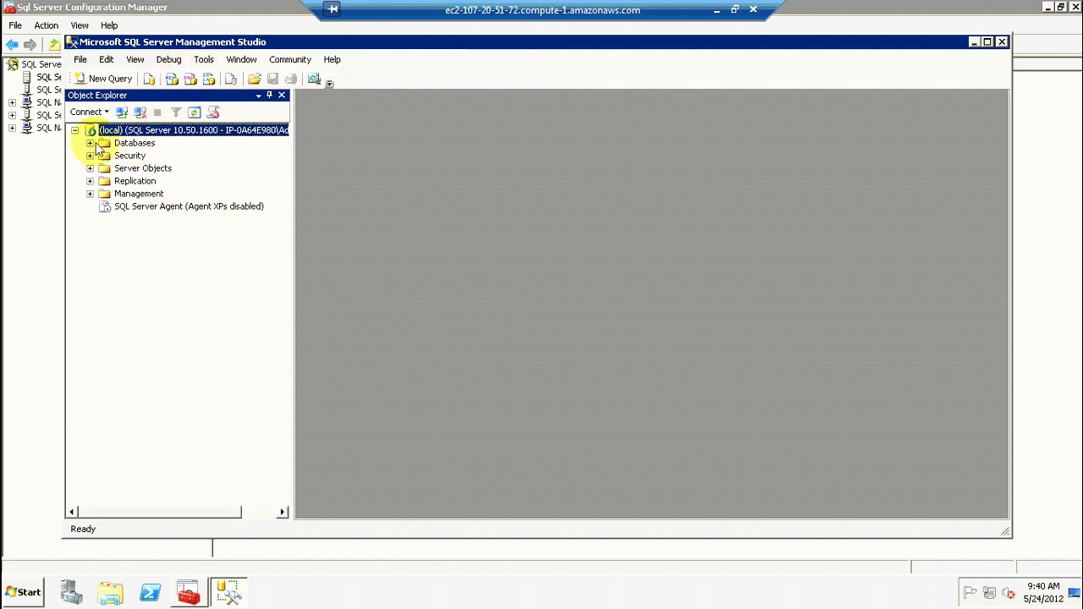
pyautogui.click(91, 143)
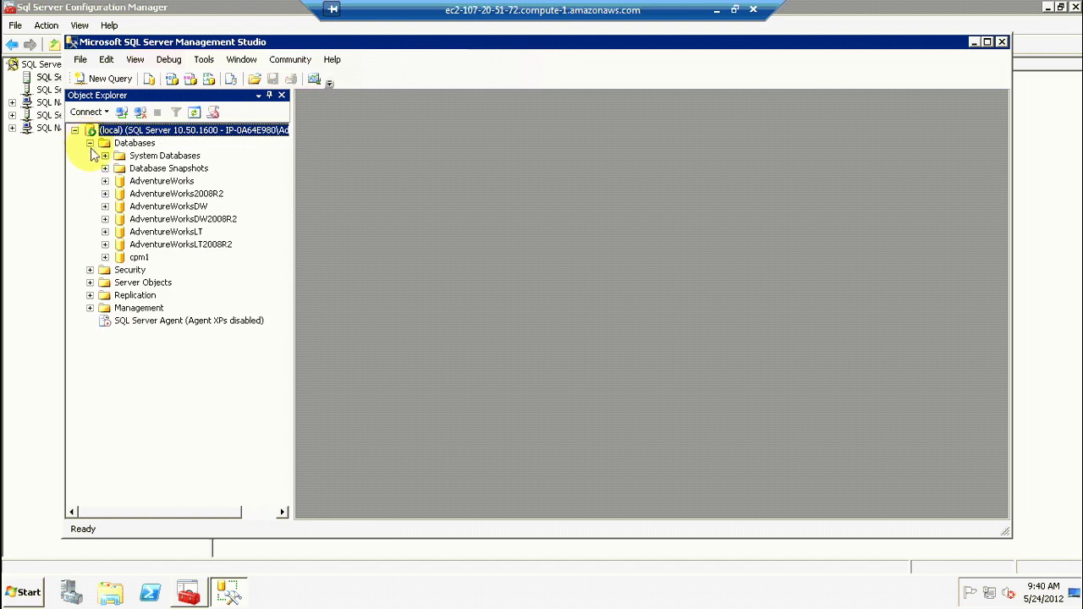
pyautogui.click(105, 206)
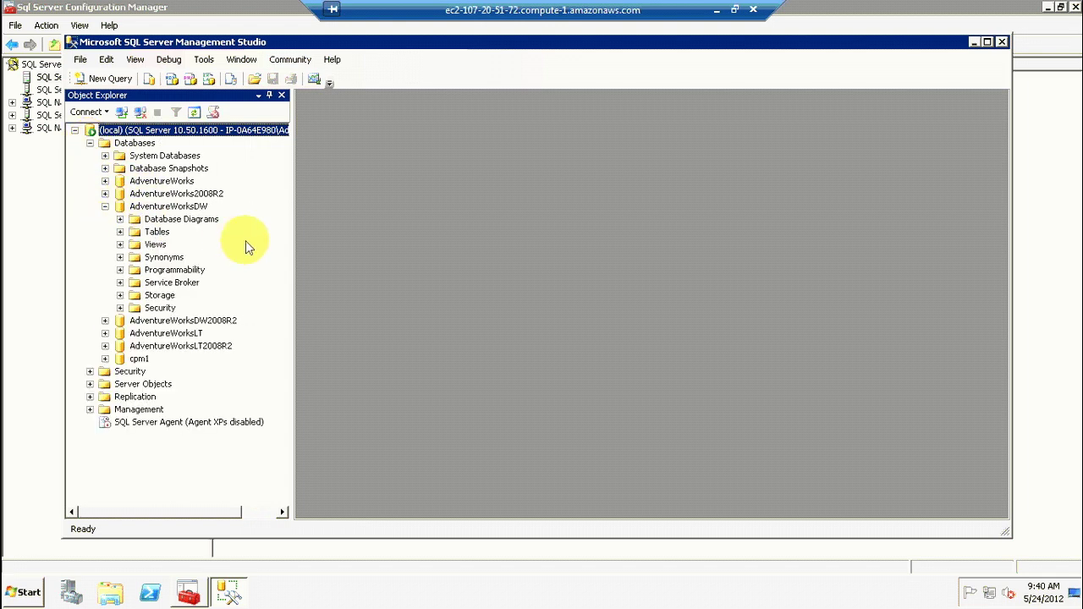